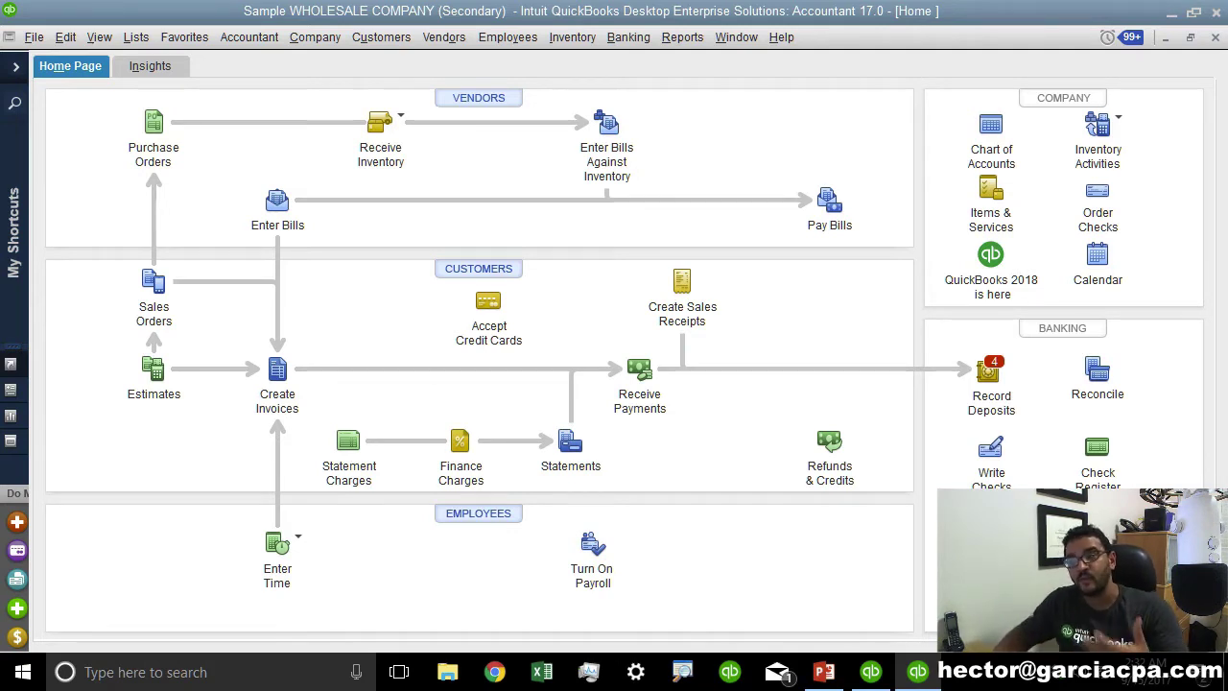
Start creating a copy of the company file as an Accountant's Copy and confirm that choice.
left_click(36, 38)
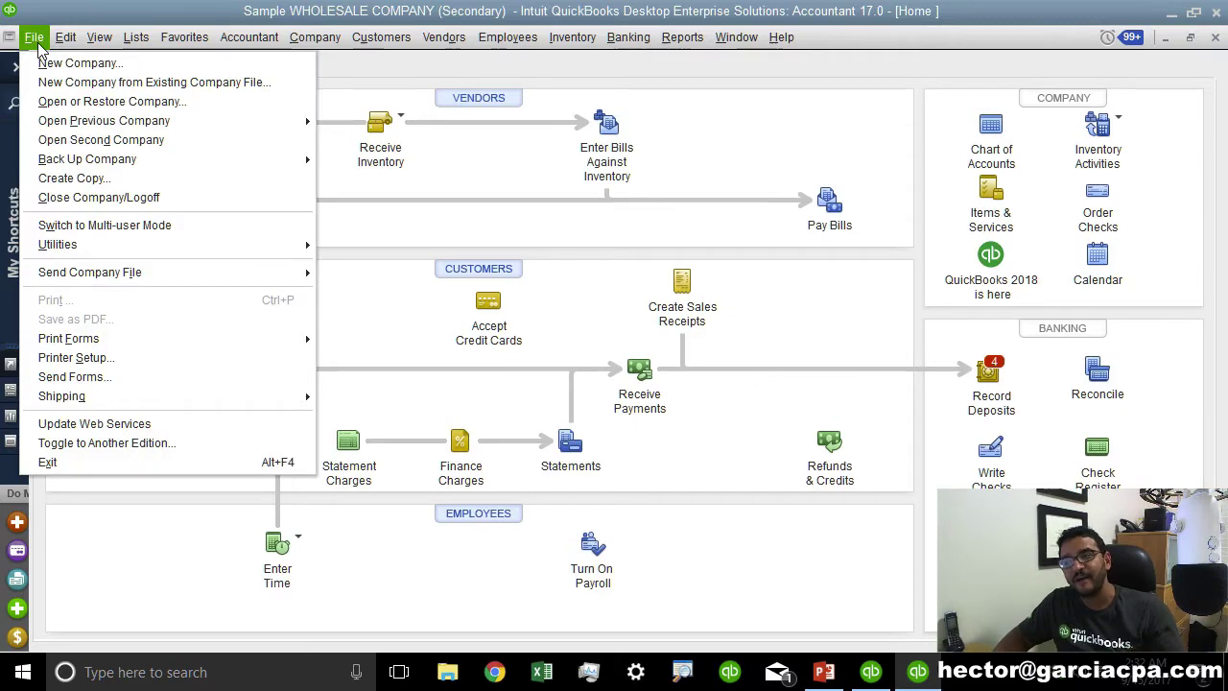
left_click(100, 182)
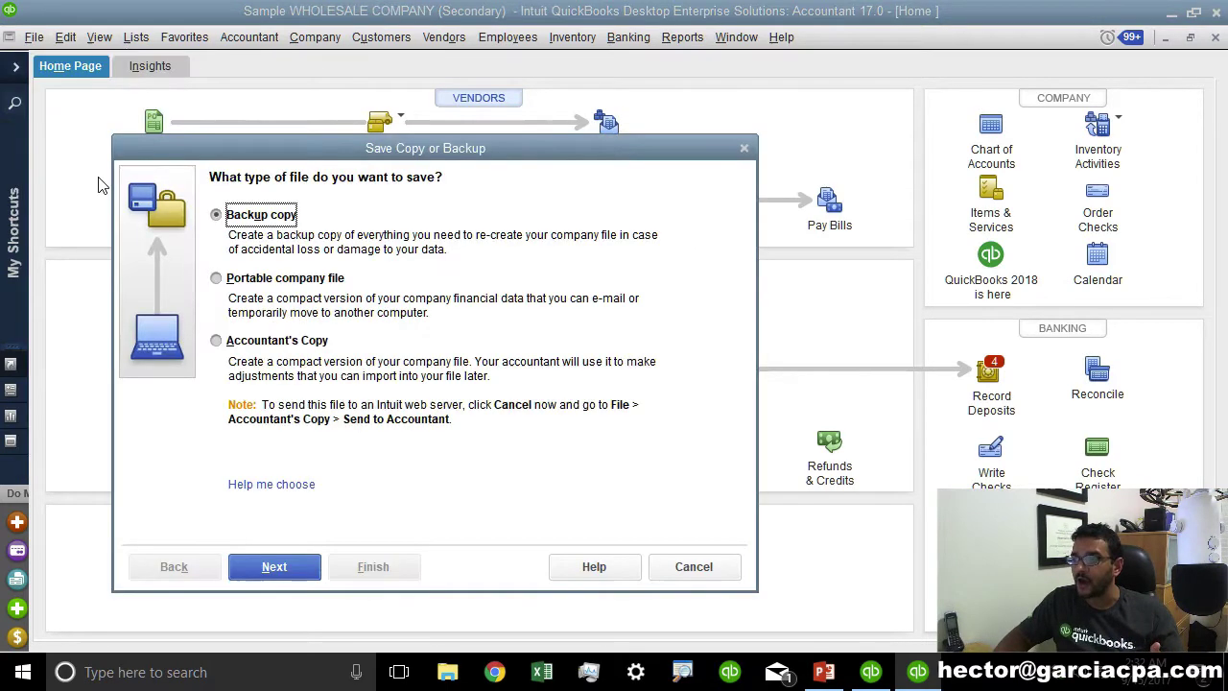
left_click(279, 347)
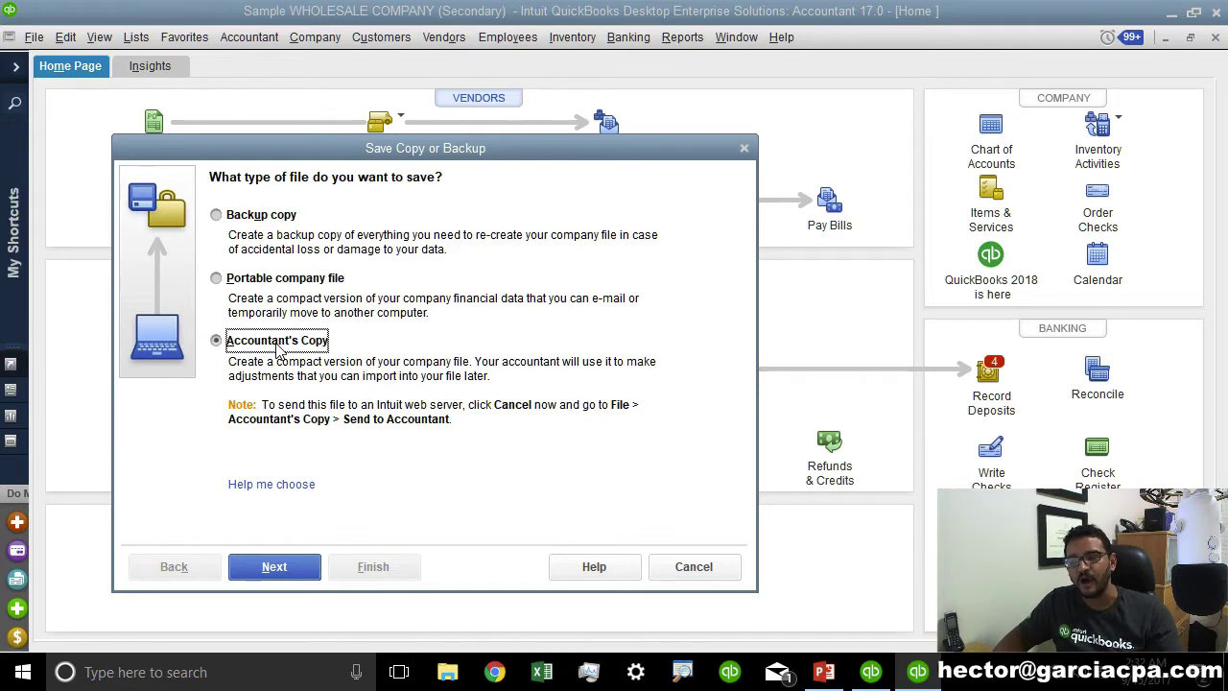
left_click(280, 567)
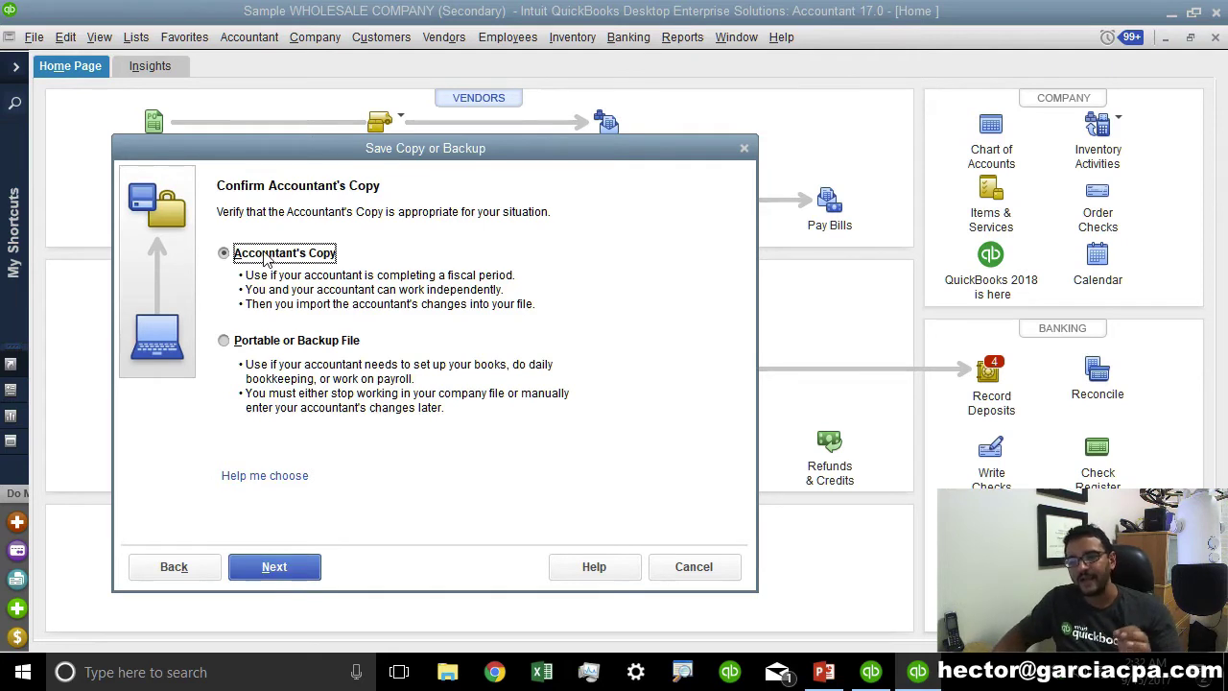
Give the Accountant's Copy a custom dividing date of 06/30/2021.
left_click(294, 570)
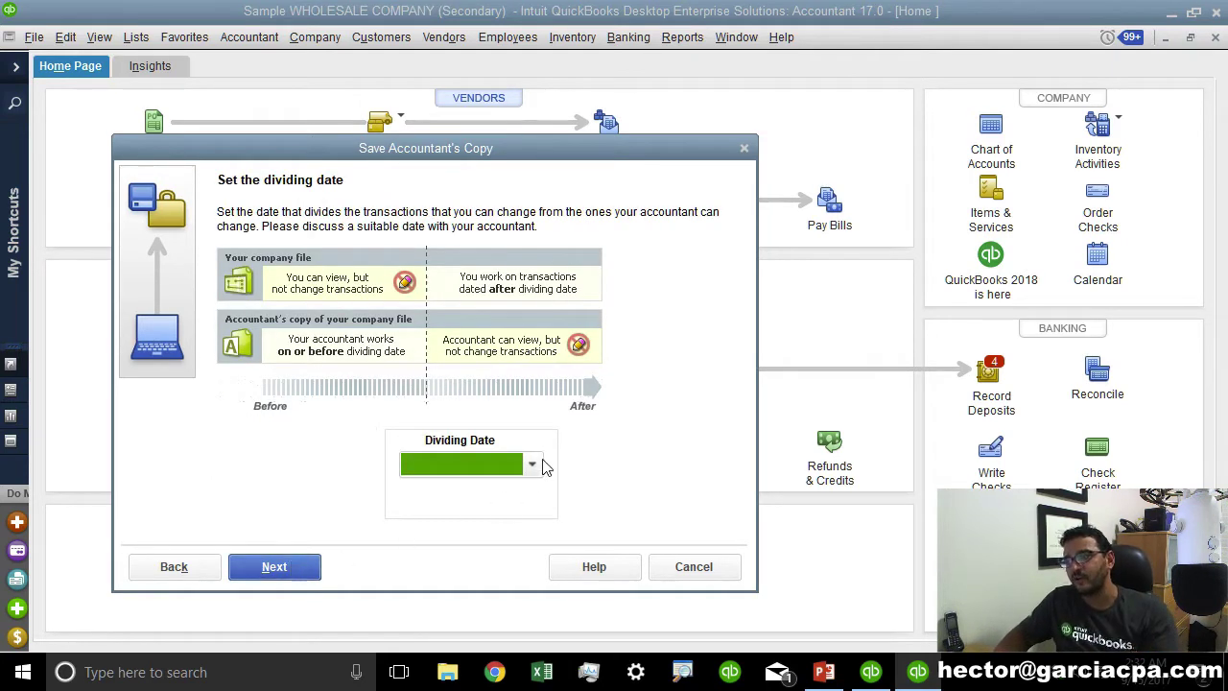
left_click(512, 465)
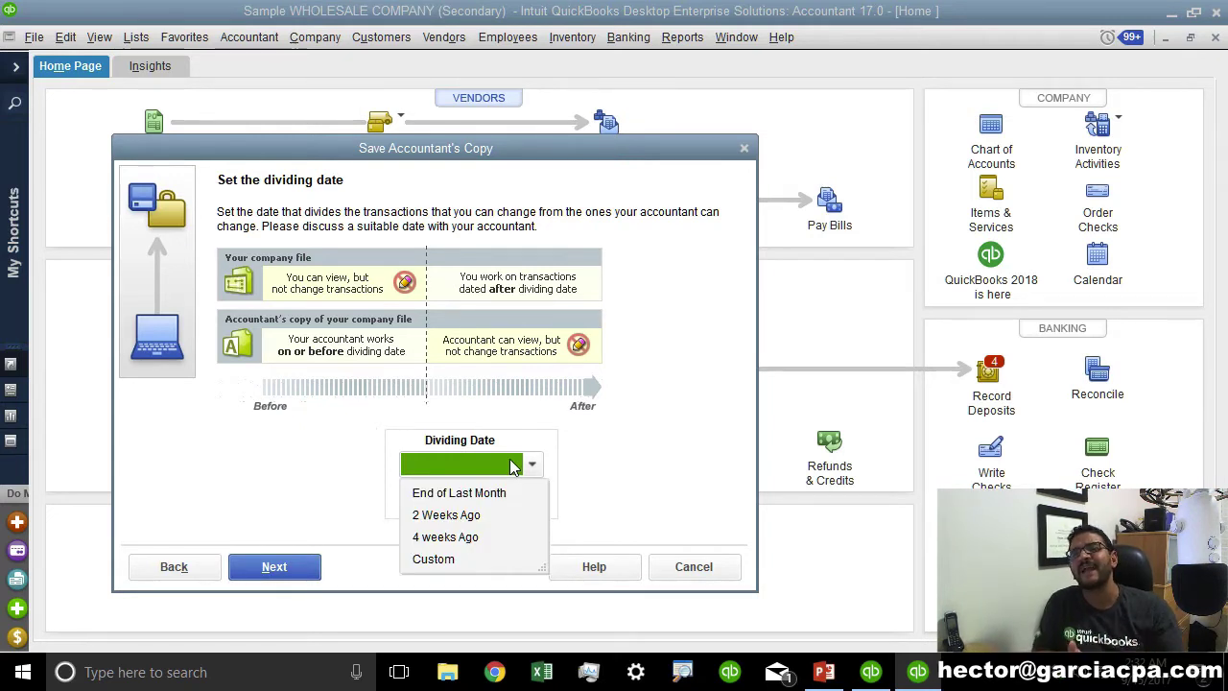
left_click(470, 559)
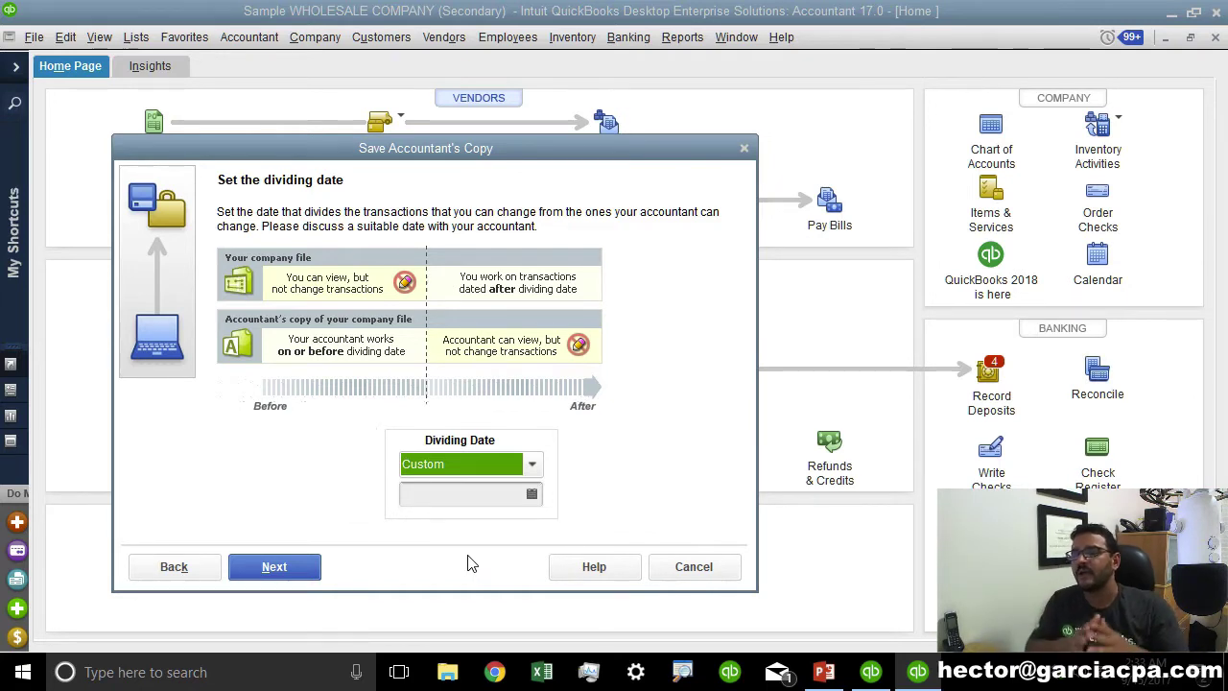
left_click(456, 491)
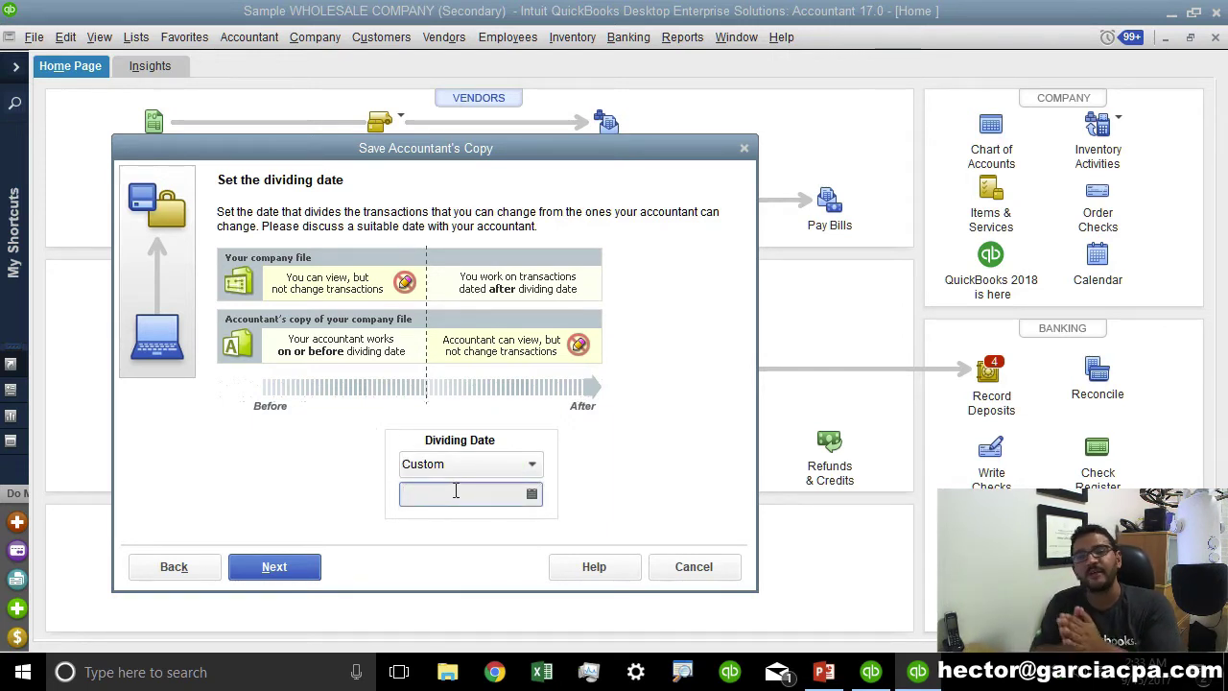
type("0630")
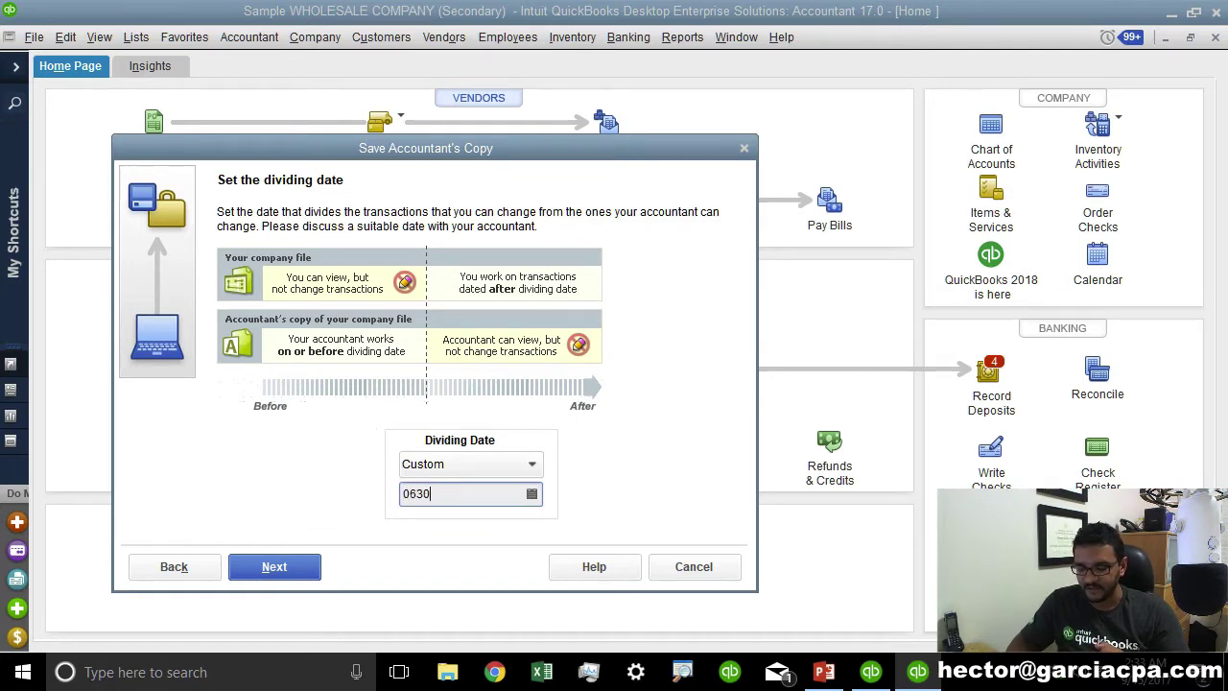
type("2021")
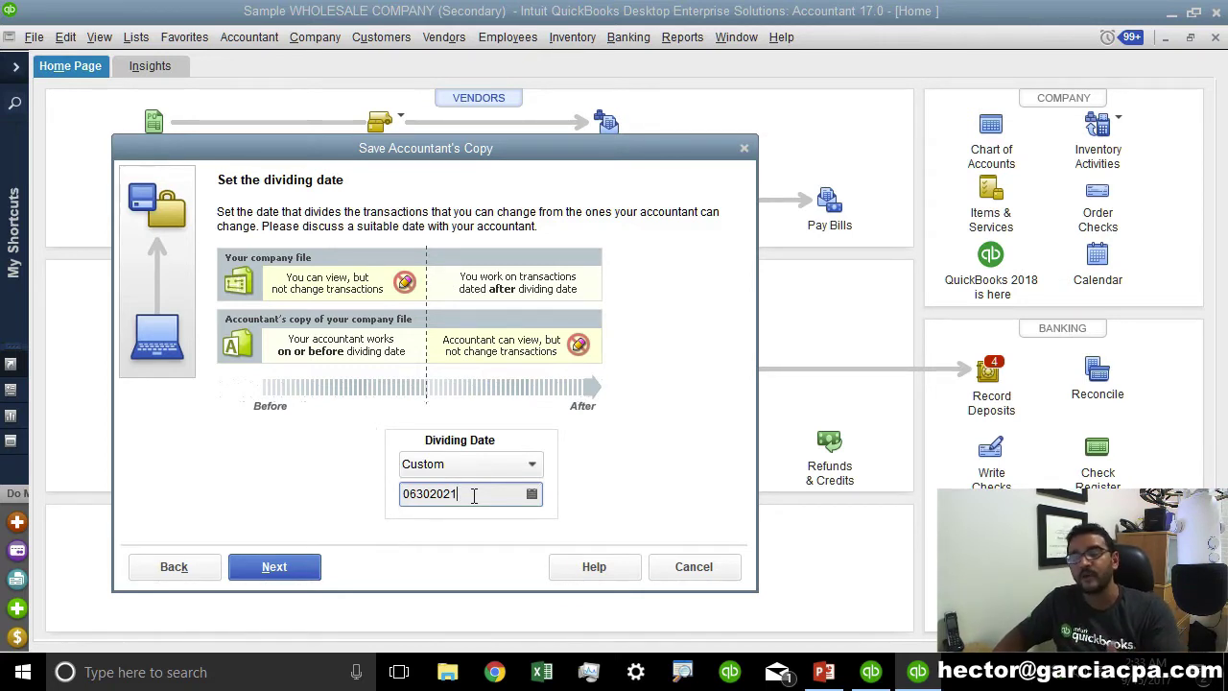
key("Return")
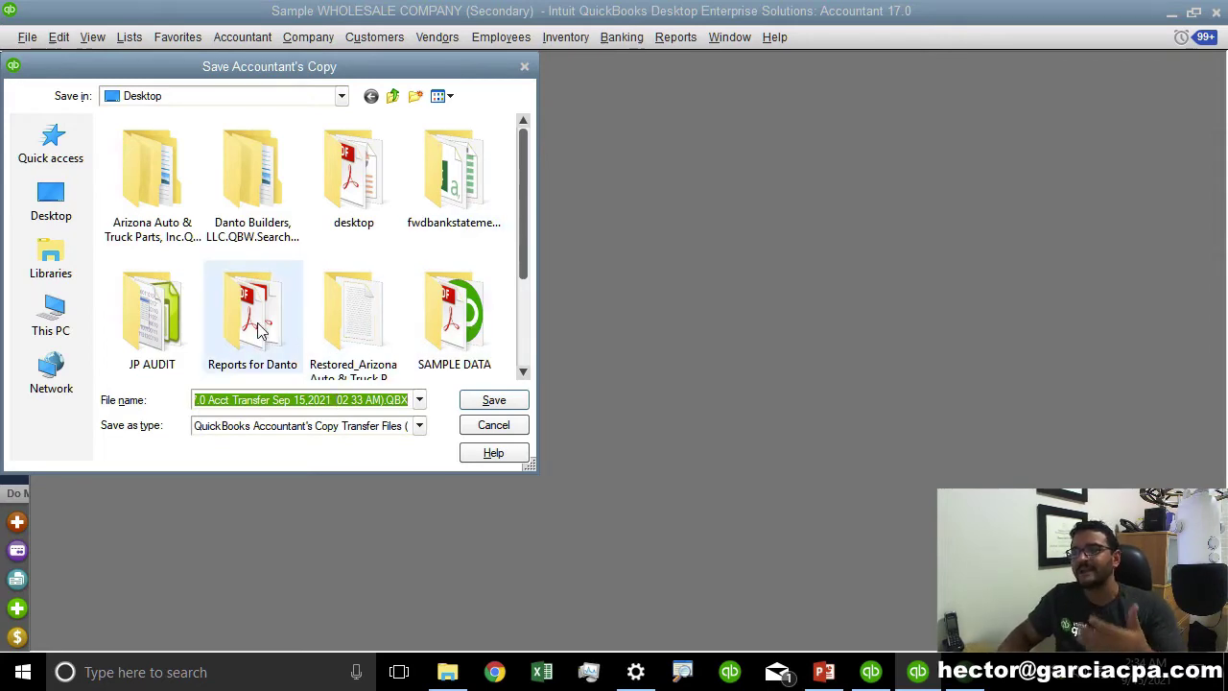
Save the Accountant's Copy .QBX file to the Desktop and dismiss the Accountant's Copy Created message.
left_click(494, 401)
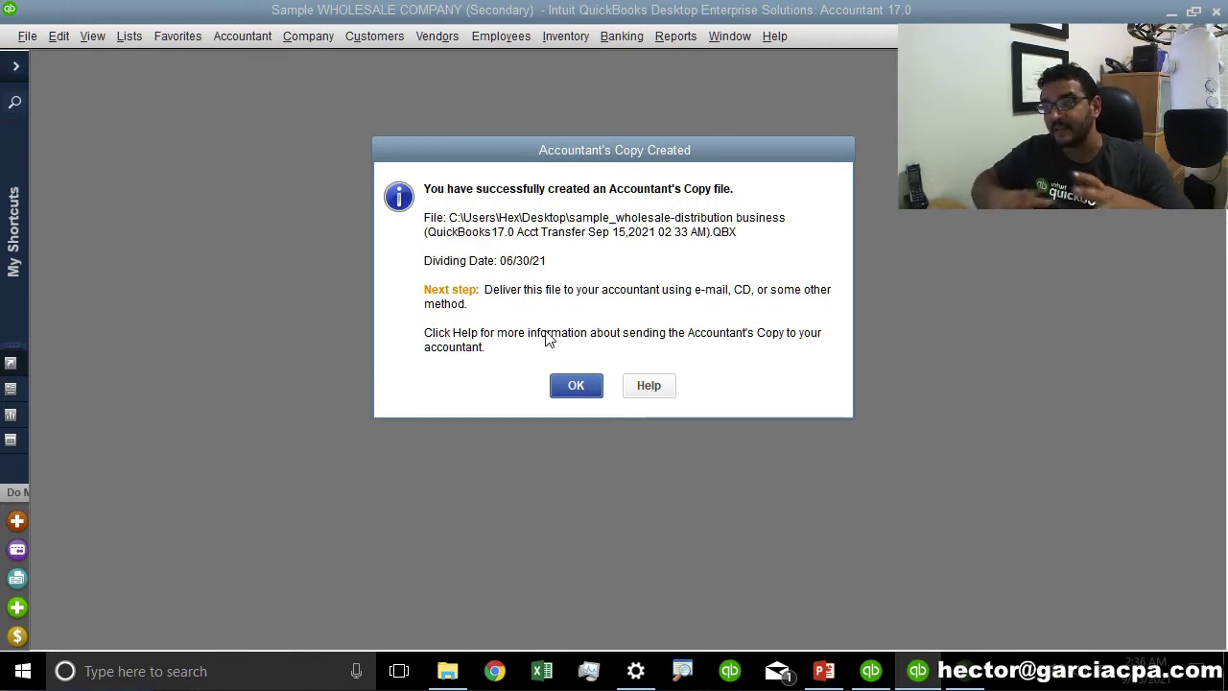
left_click(568, 385)
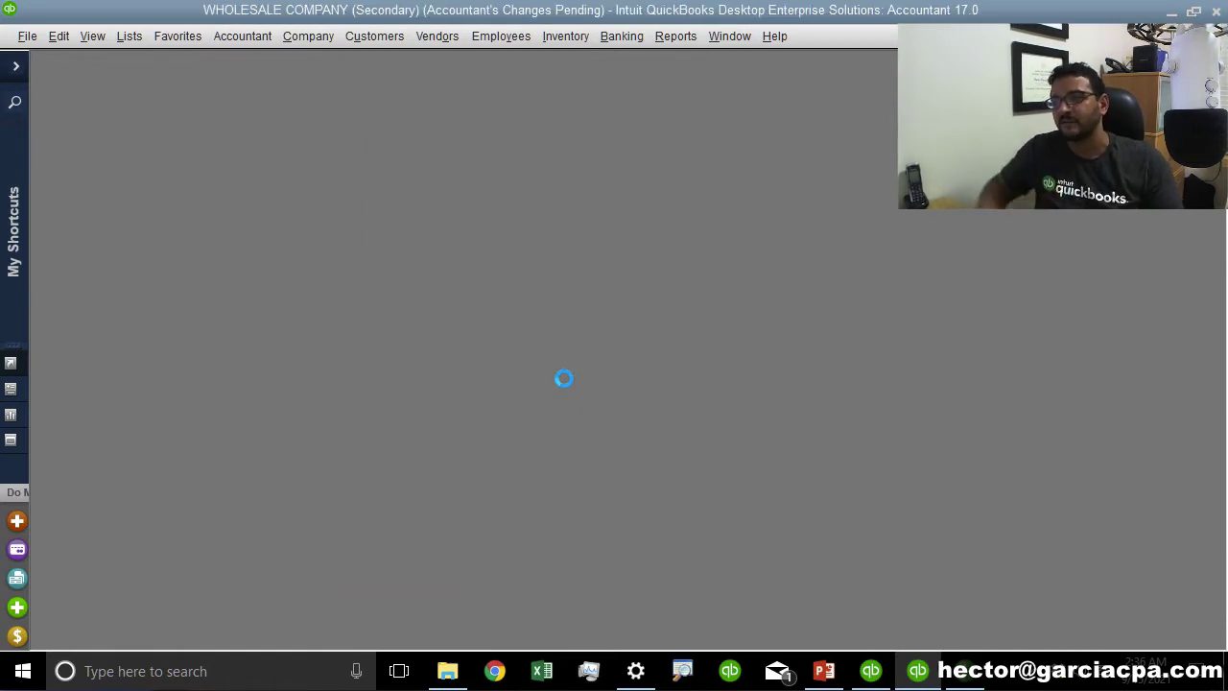
left_click(534, 19)
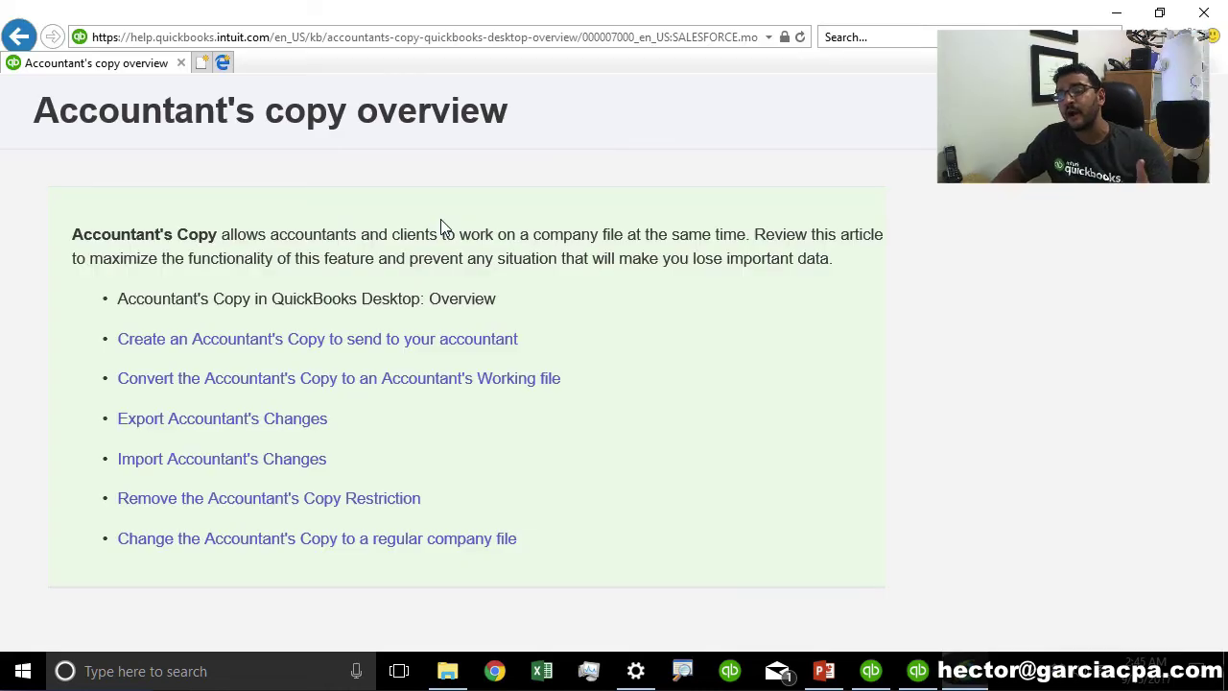
Scroll the Accountant's copy overview article down to the 'What you can and can't do' section.
scroll(497, 324, "down", 9)
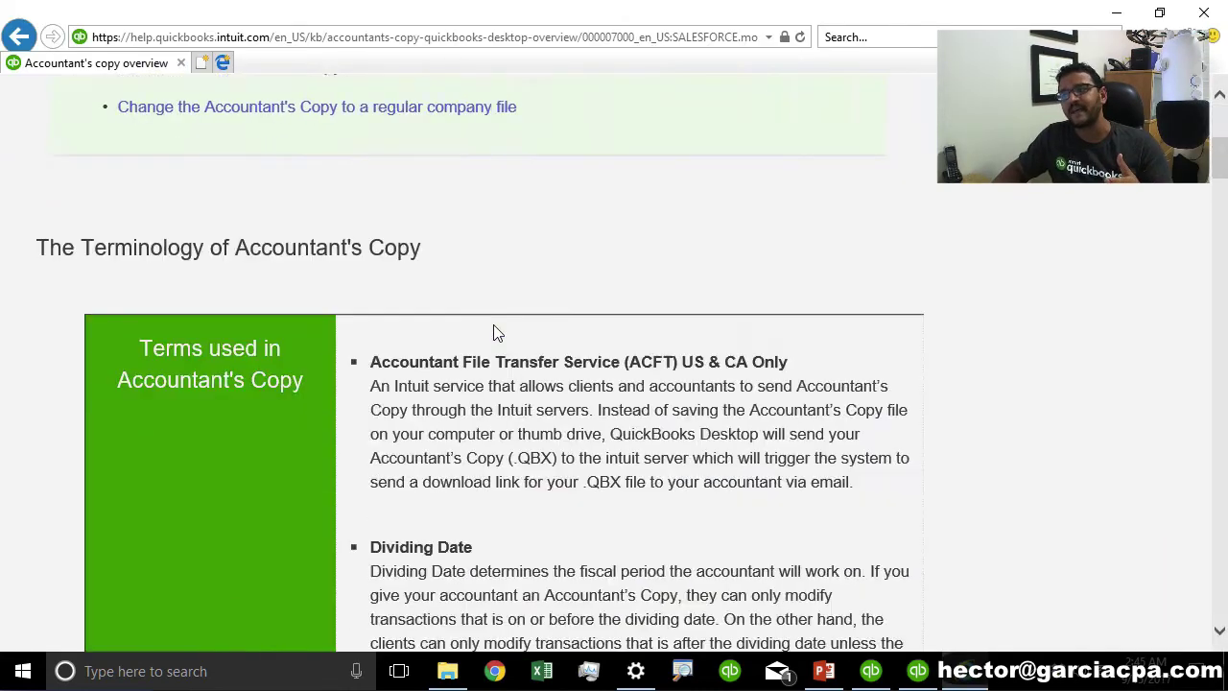
scroll(497, 326, "down", 4)
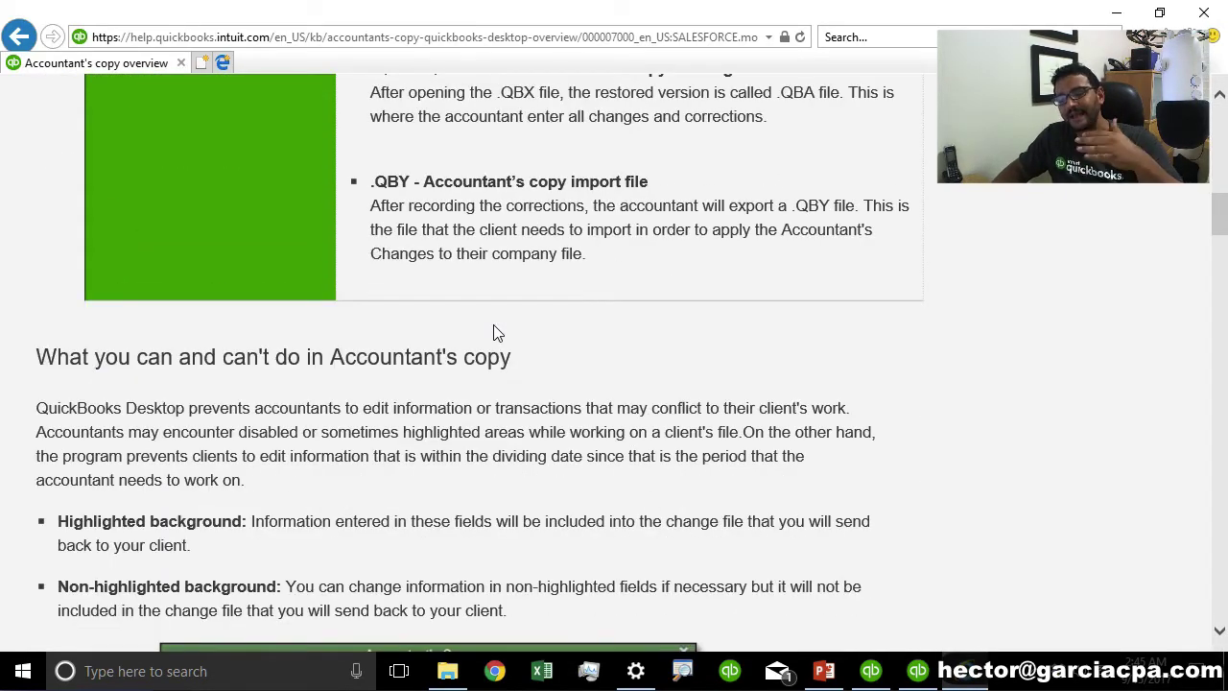
scroll(497, 331, "down", 3)
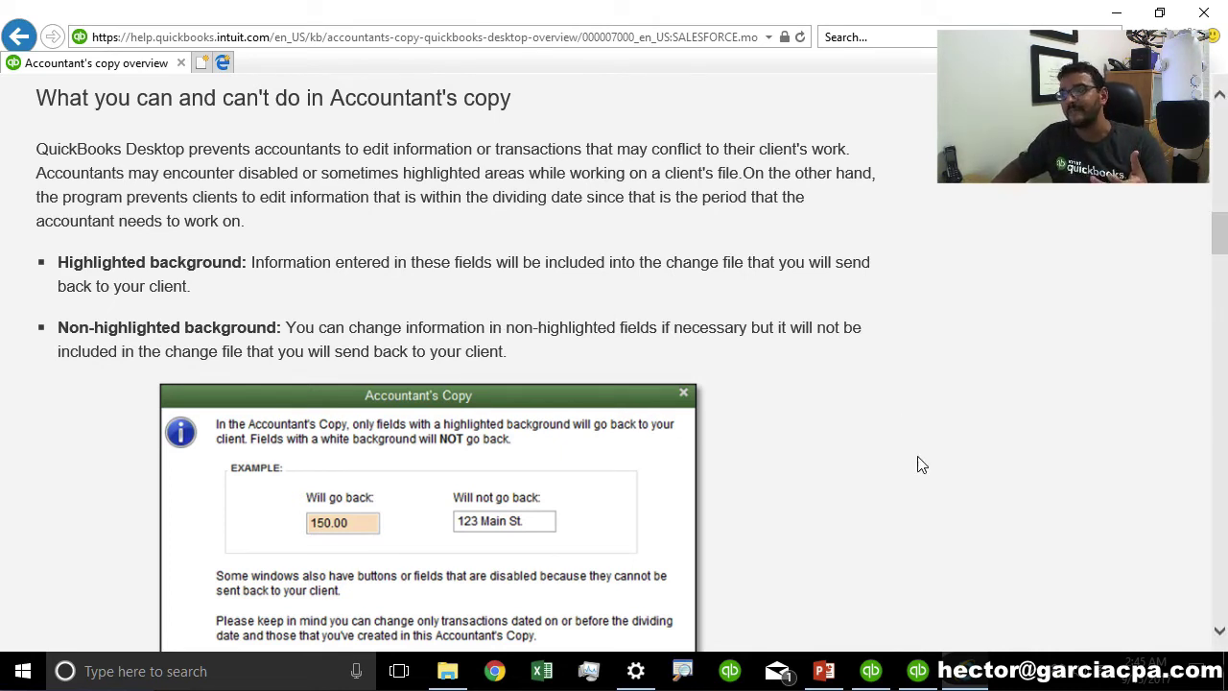
In the QuickBooks window with no company open, choose to convert an Accountant's Copy transfer file.
left_click(916, 671)
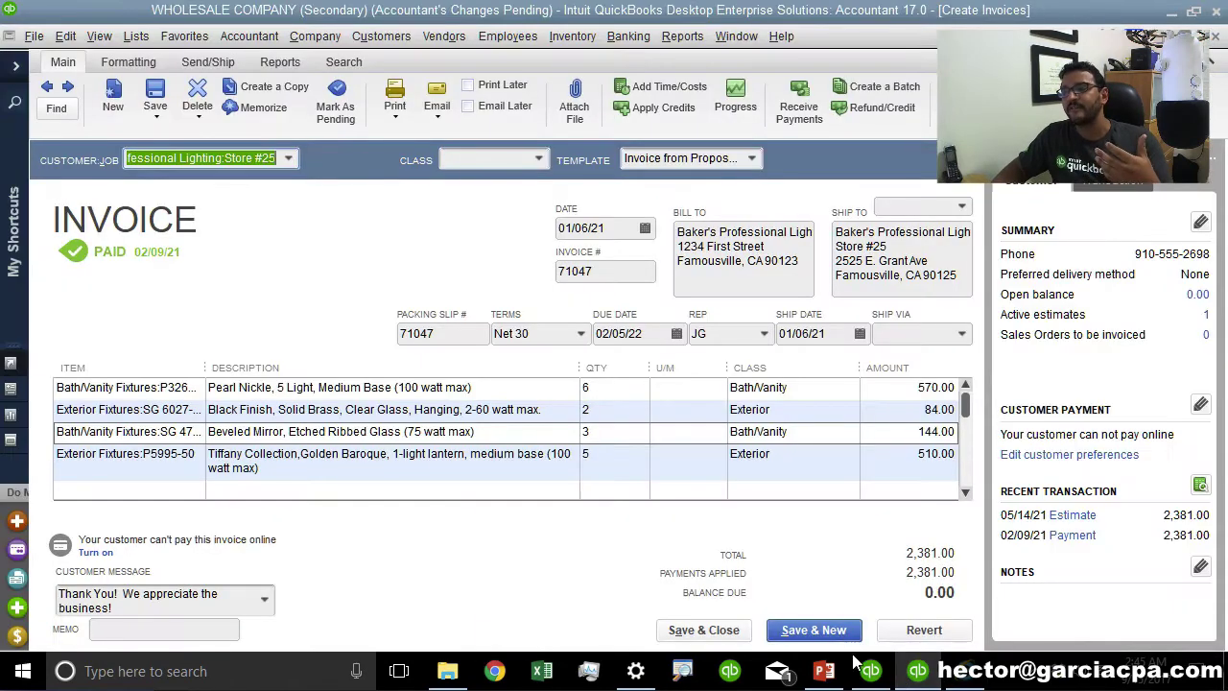
left_click(871, 671)
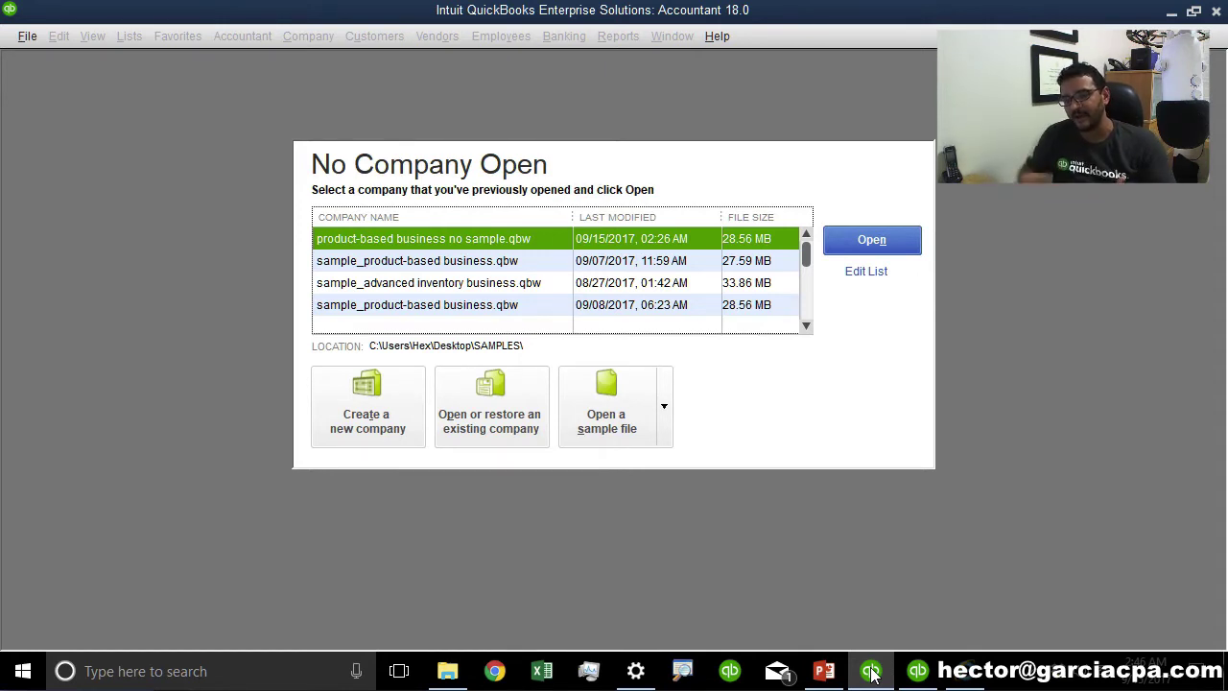
left_click(27, 35)
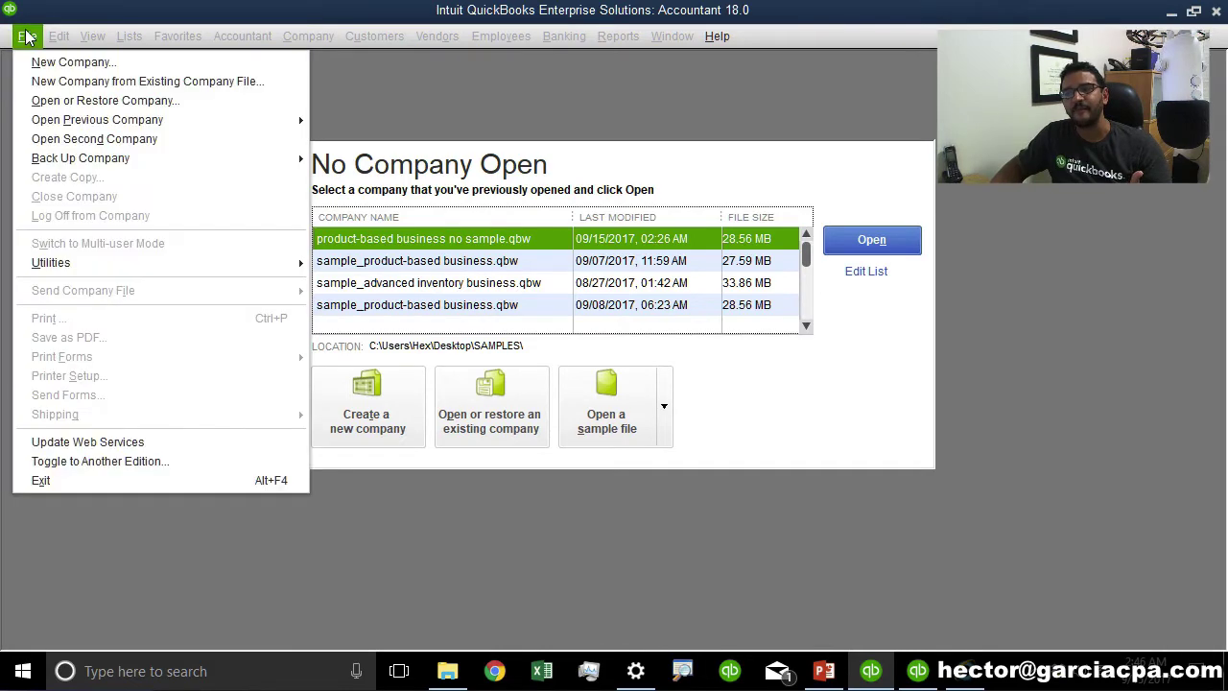
left_click(94, 106)
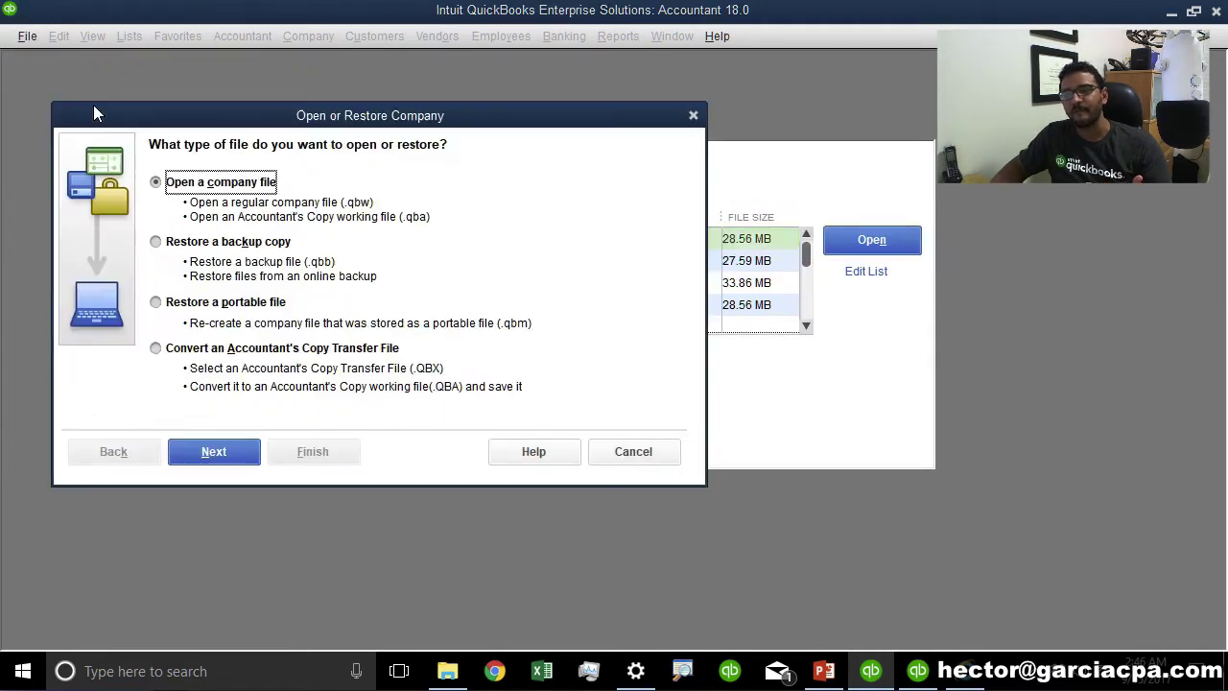
left_click(235, 352)
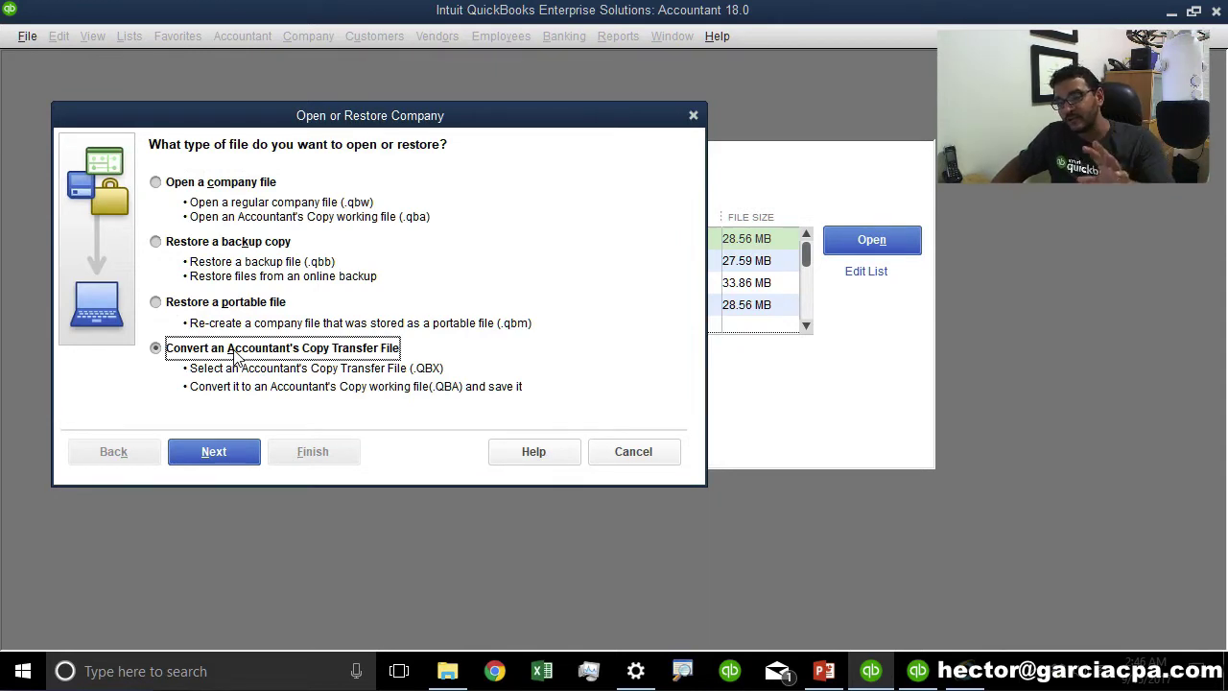
Open the wholesale-distribution .QBX transfer file and save it as the WHOLESALE COMPANY working copy.
left_click(240, 446)
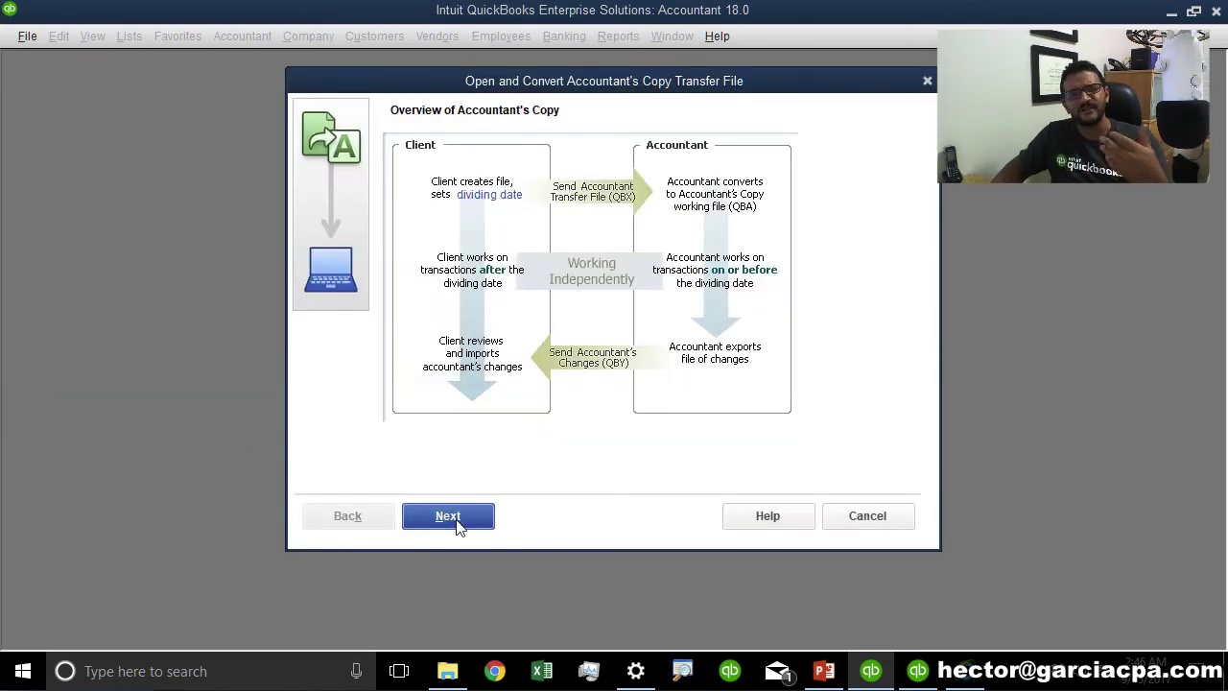
left_click(455, 520)
left_click(458, 521)
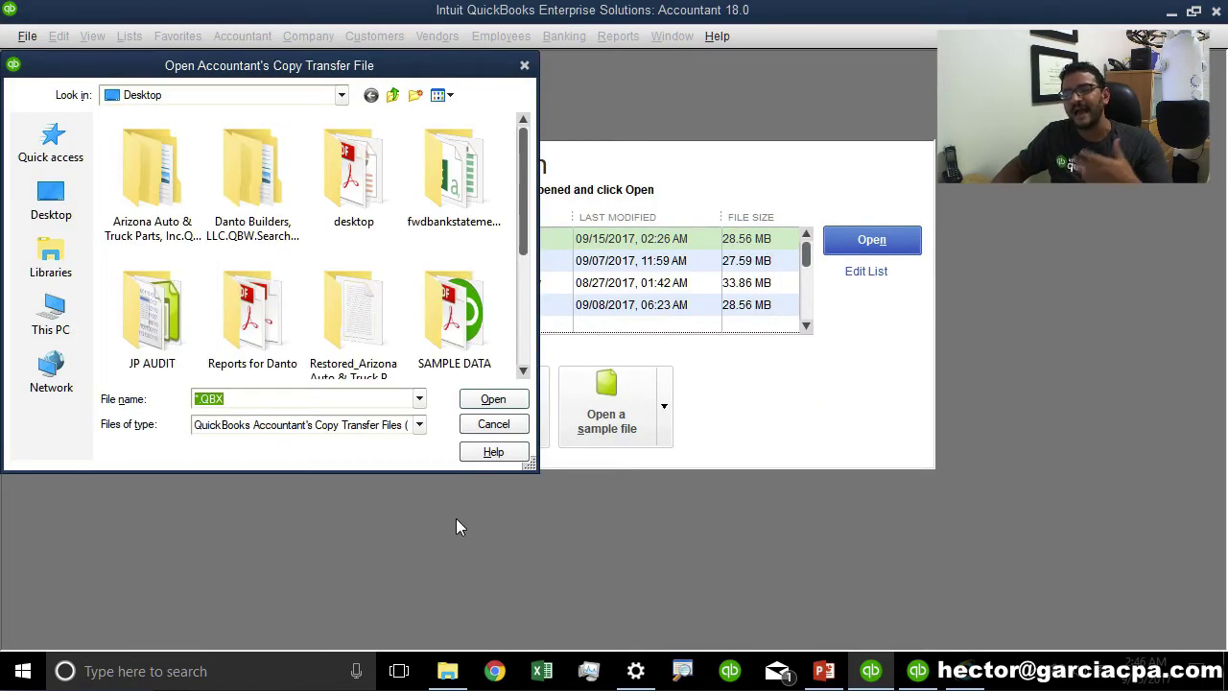
left_click_drag(524, 190, 527, 358)
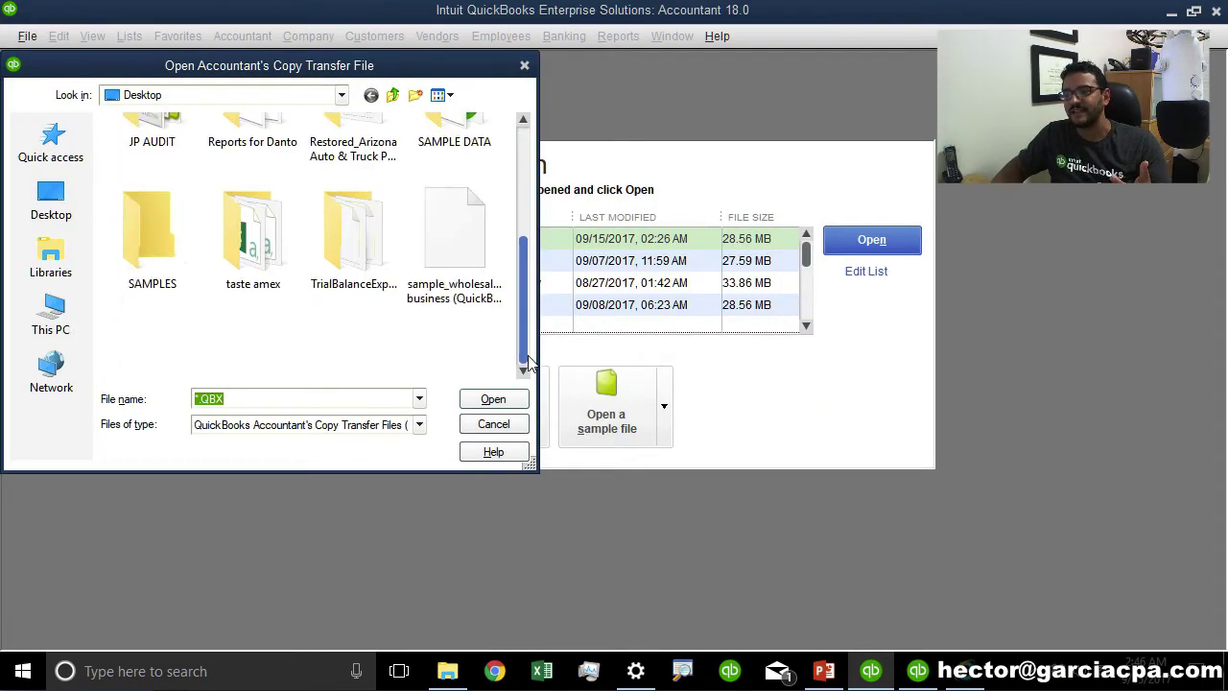
left_click(470, 245)
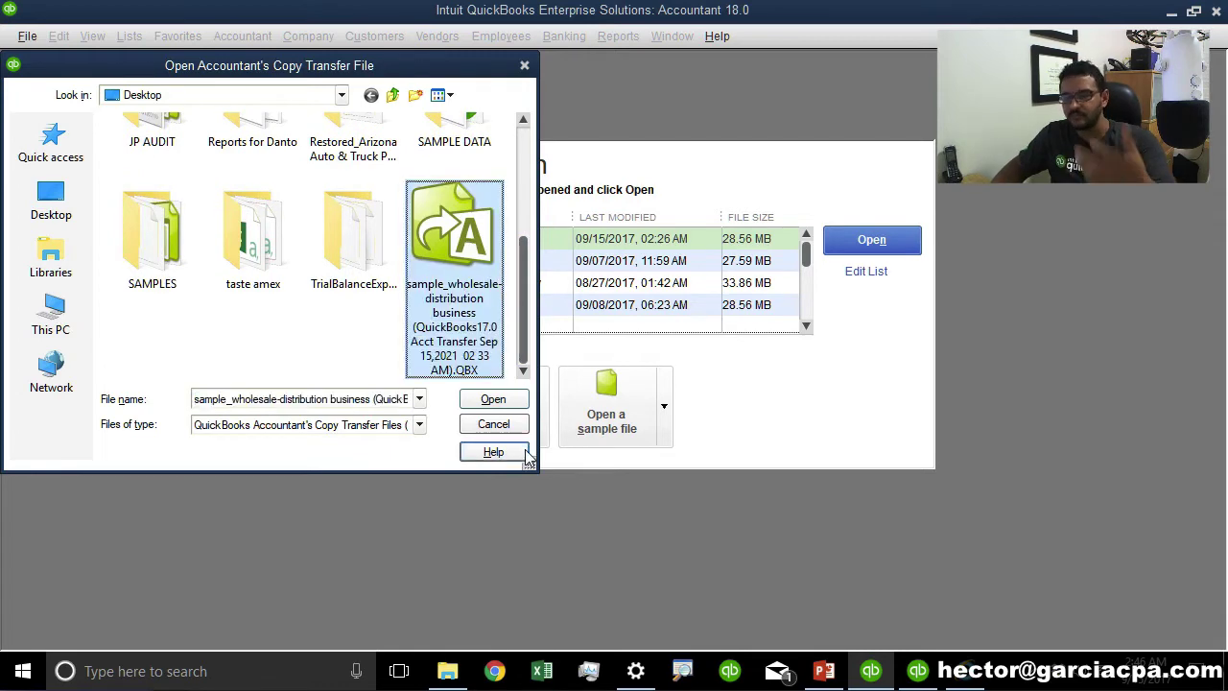
left_click(493, 399)
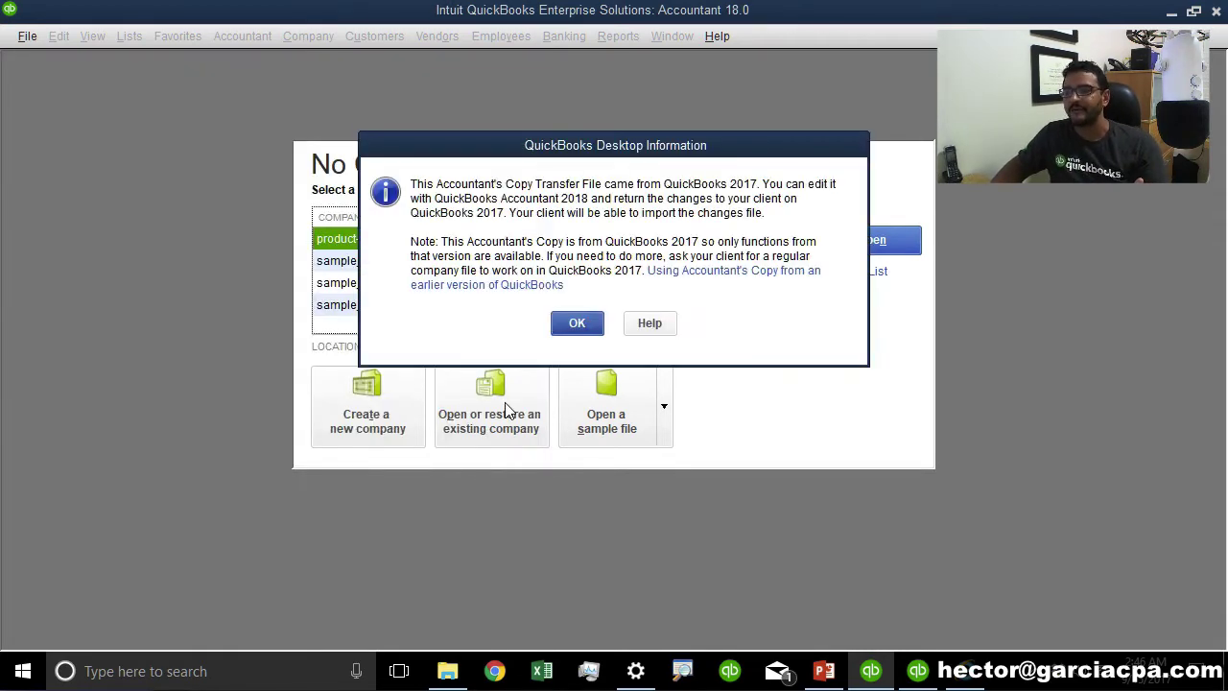
left_click(574, 323)
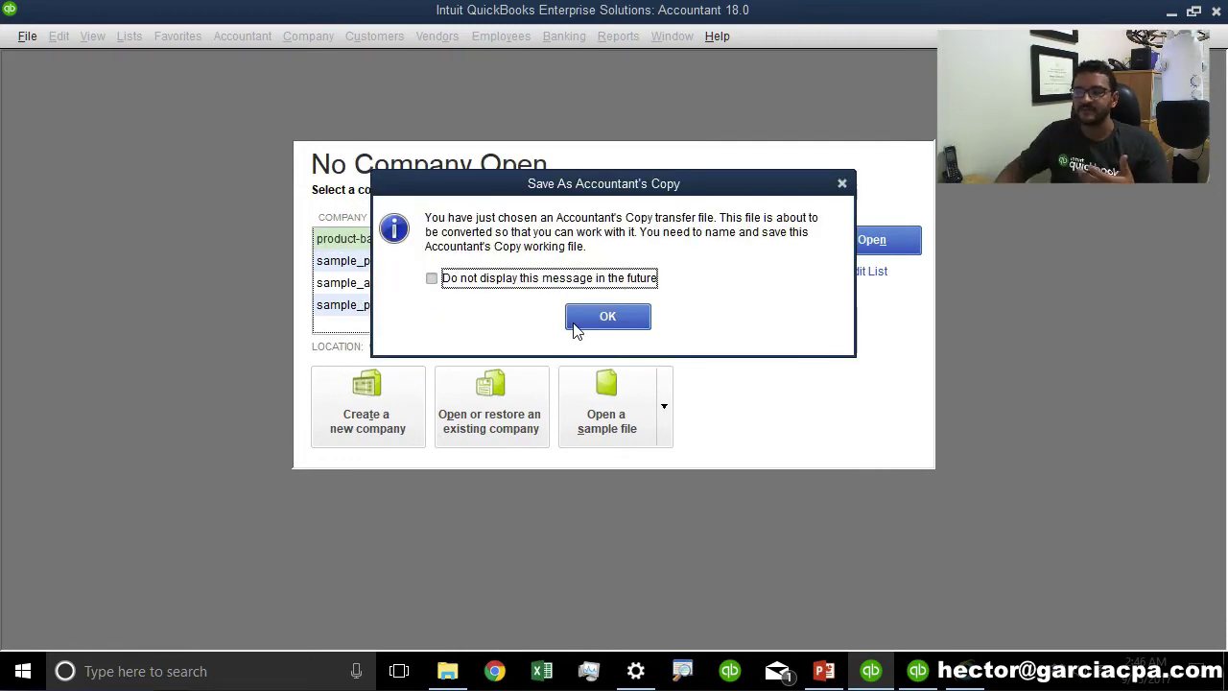
left_click(577, 326)
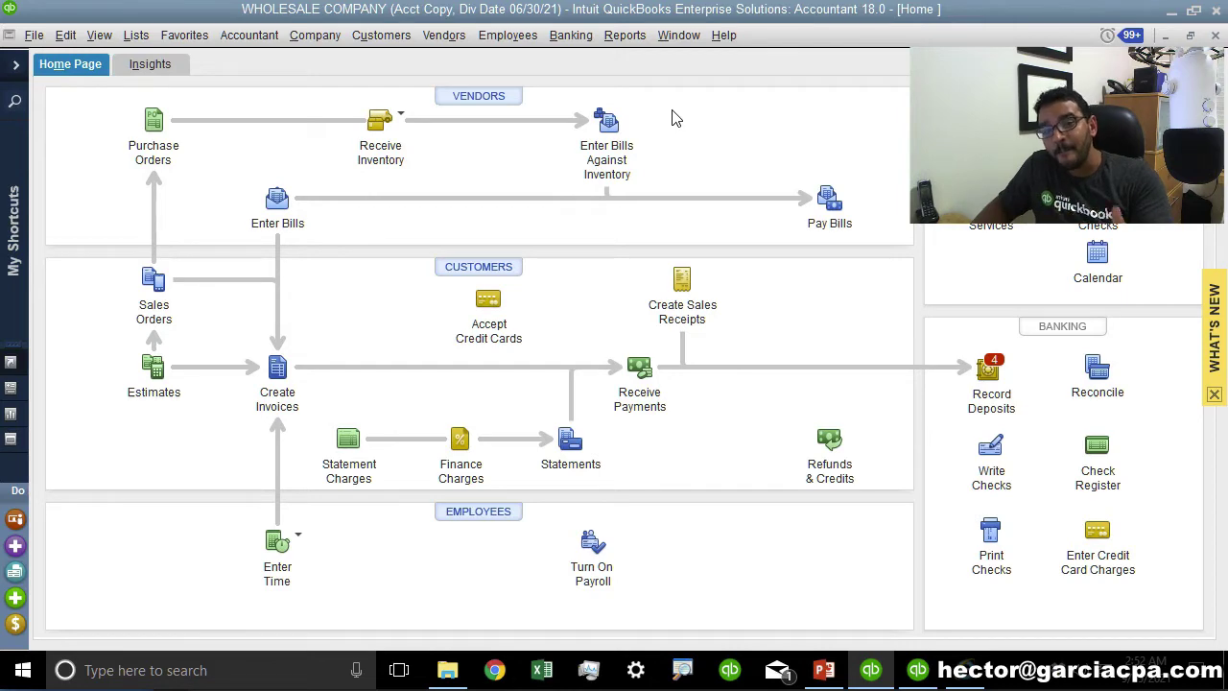
In the Company Checking Account register, try deleting the 12/27/21 Health Insurance check and dismiss the dividing-date warning.
left_click(723, 35)
mouse_move(690, 38)
left_click(738, 193)
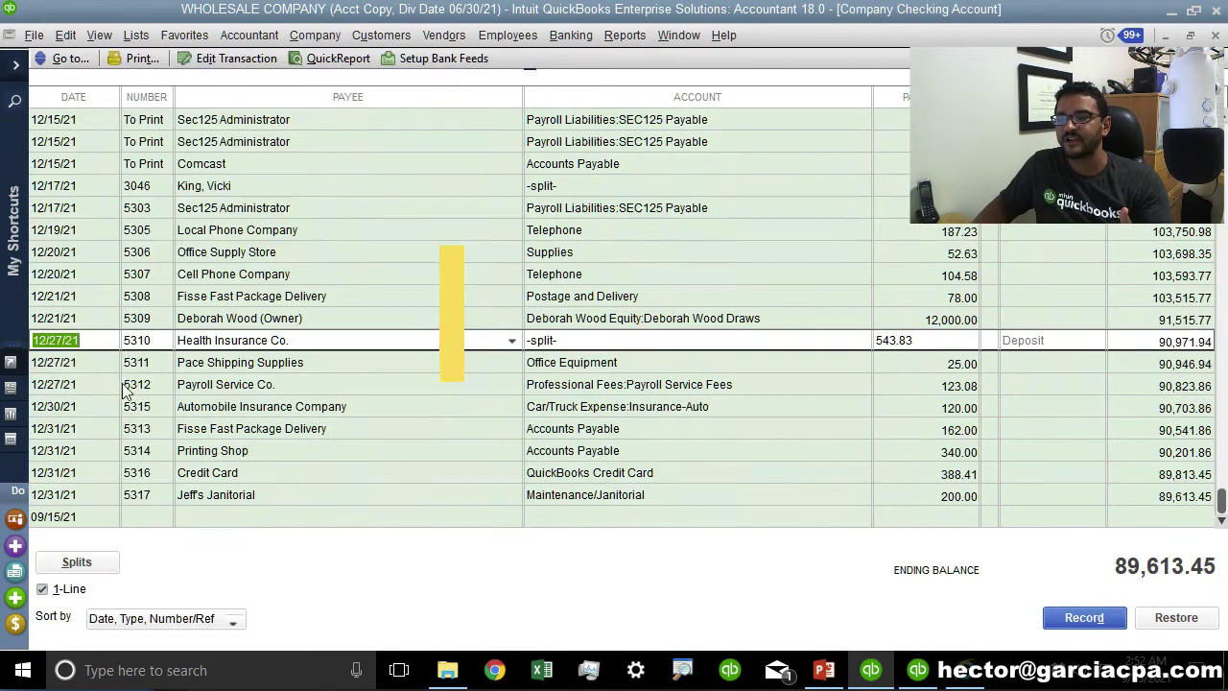
right_click(83, 336)
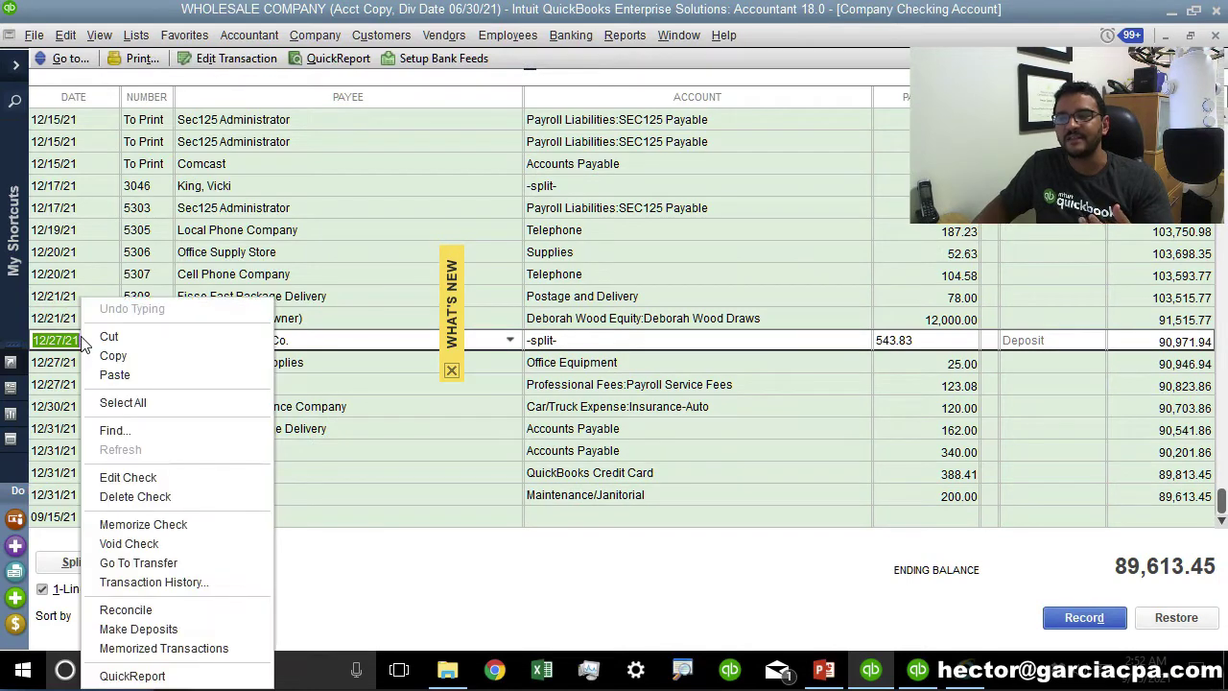
left_click(151, 496)
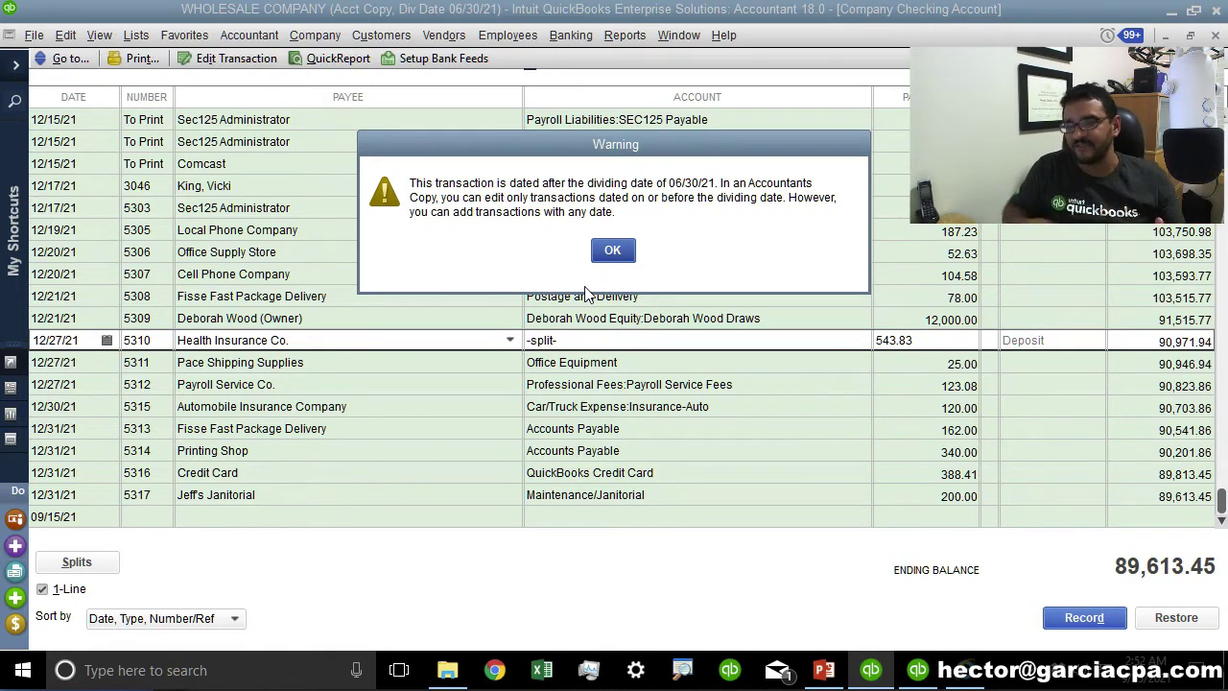
left_click(617, 251)
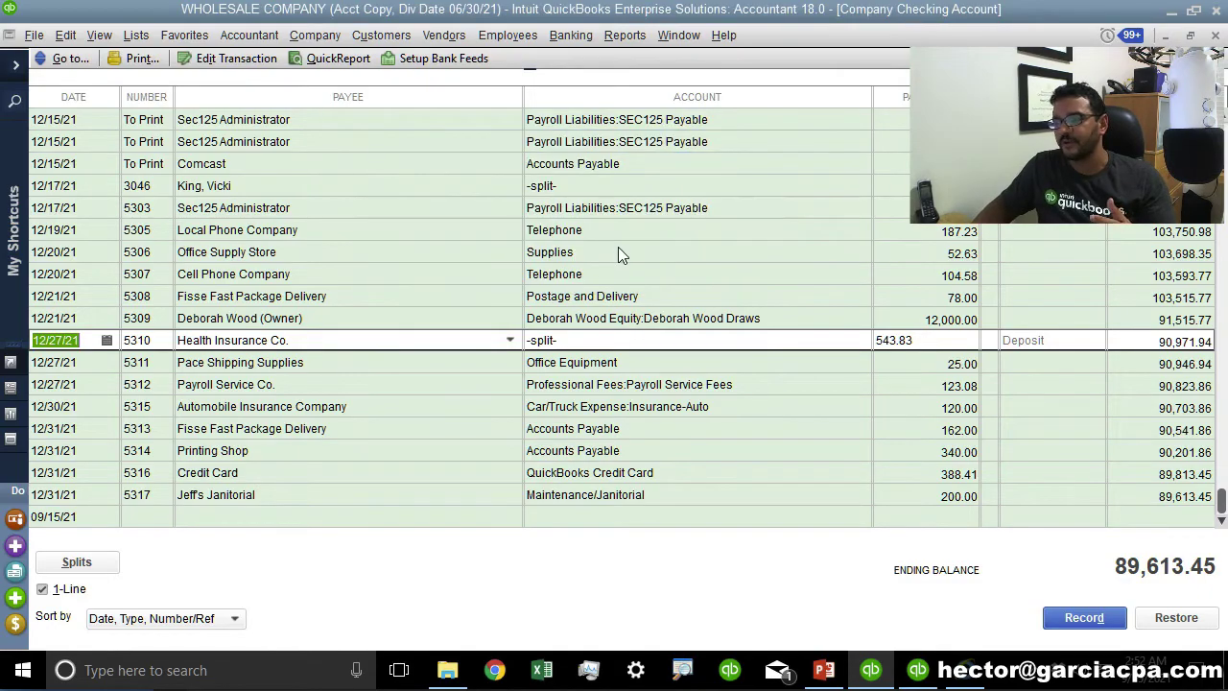
Change Kuver Property check 5135 from 583.75 to 100.00 and record it.
scroll(451, 245, "up", 20)
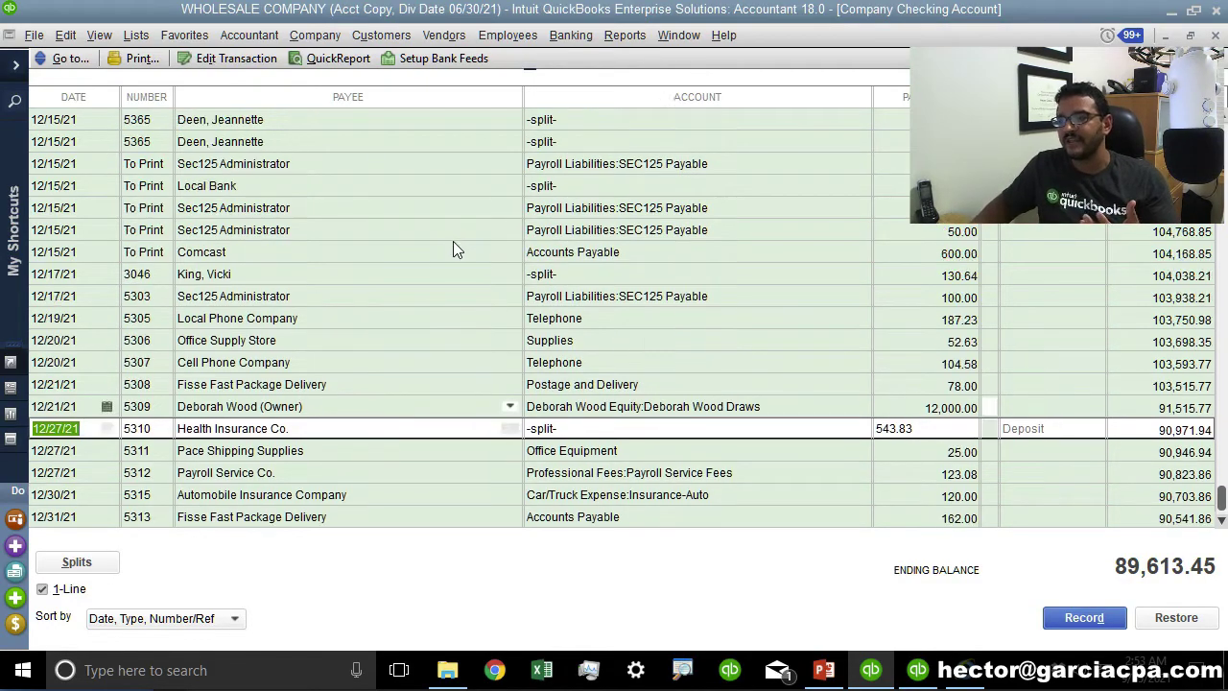
scroll(449, 245, "up", 4)
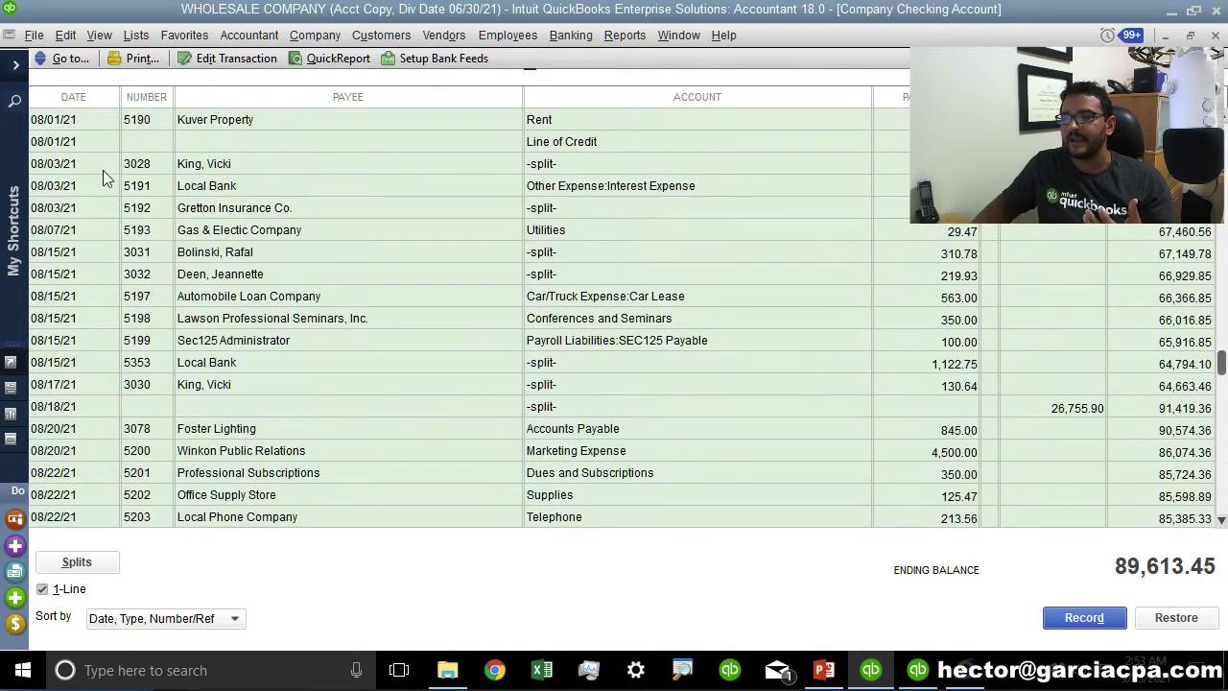
scroll(106, 184, "up", 13)
left_click(51, 150)
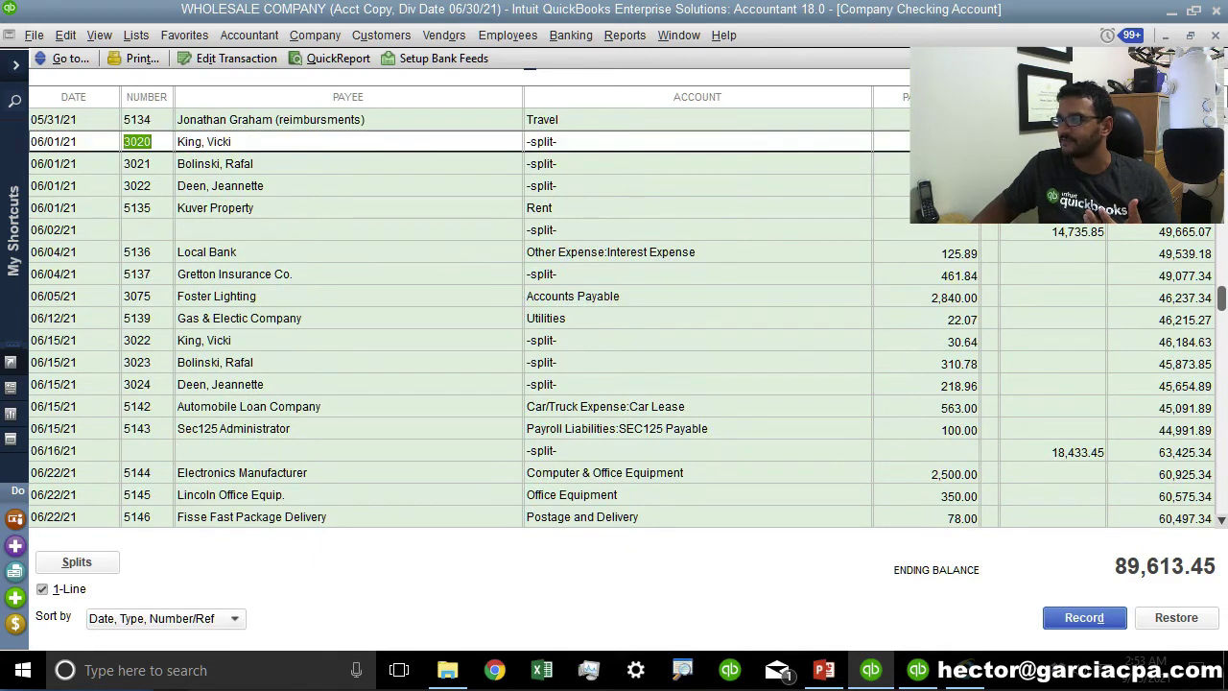
left_click(599, 190)
left_click(599, 205)
key("Tab")
type("10000")
key("Tab")
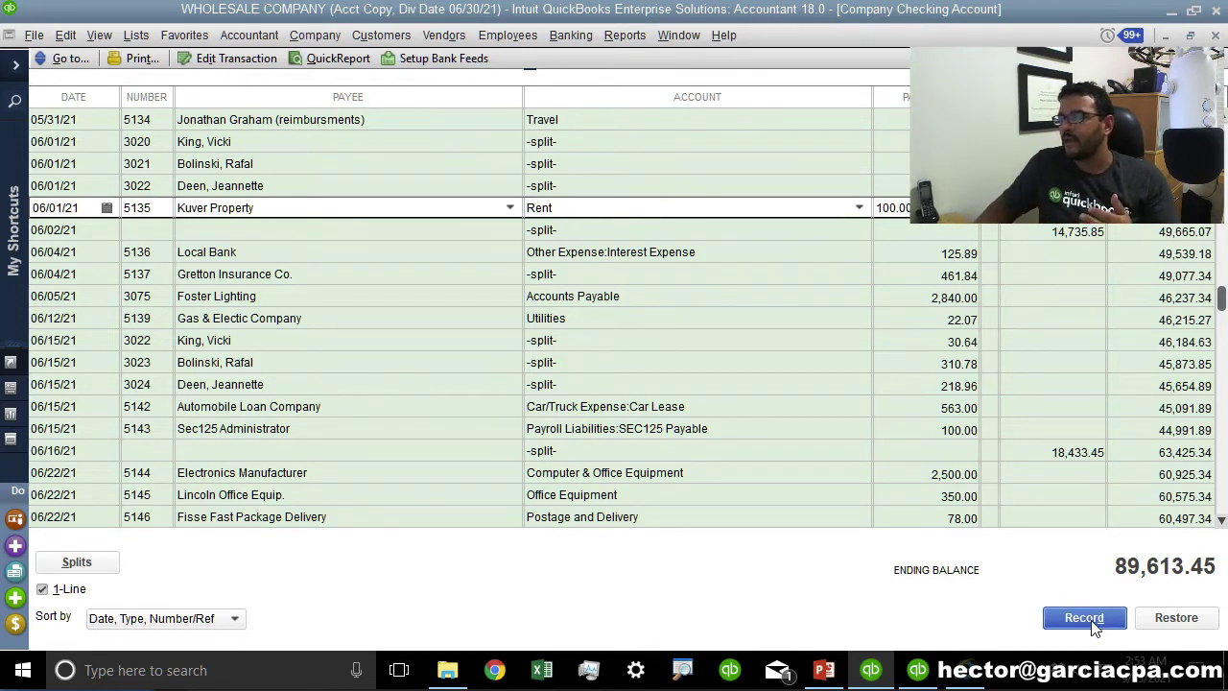
left_click(950, 437)
left_click(513, 225)
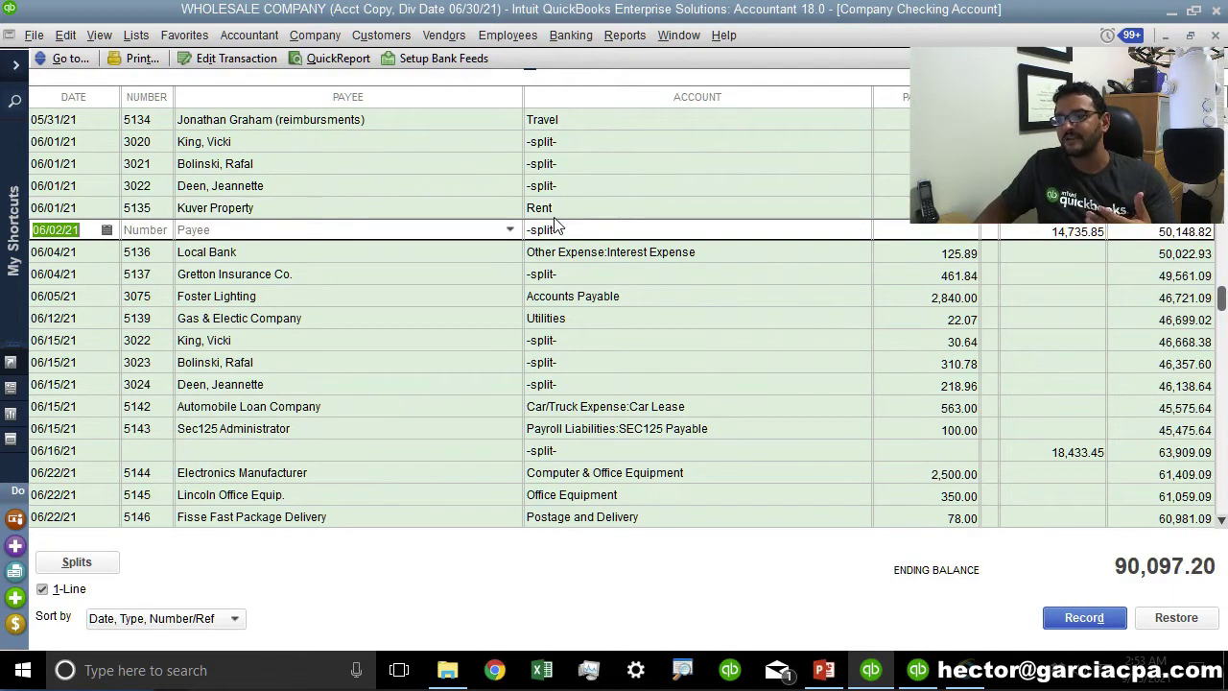
Open View / Export Changes for Client, showing added invoice 71150 and changed check 5135.
left_click(36, 38)
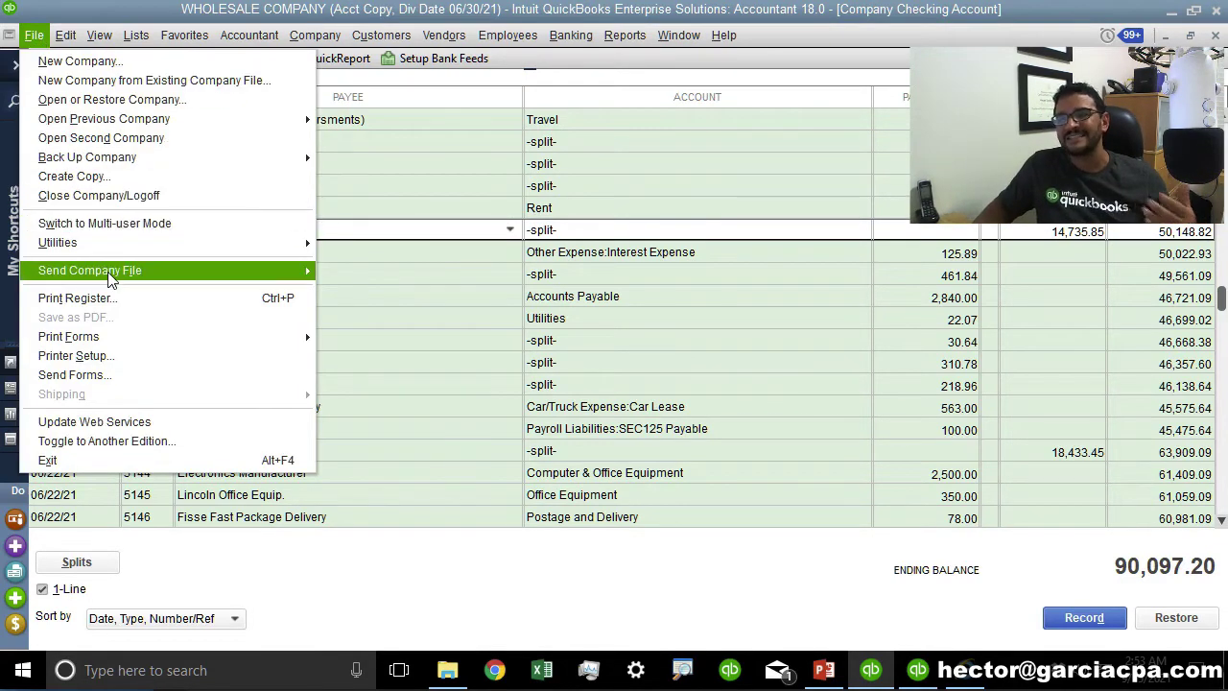
mouse_move(111, 272)
mouse_move(449, 278)
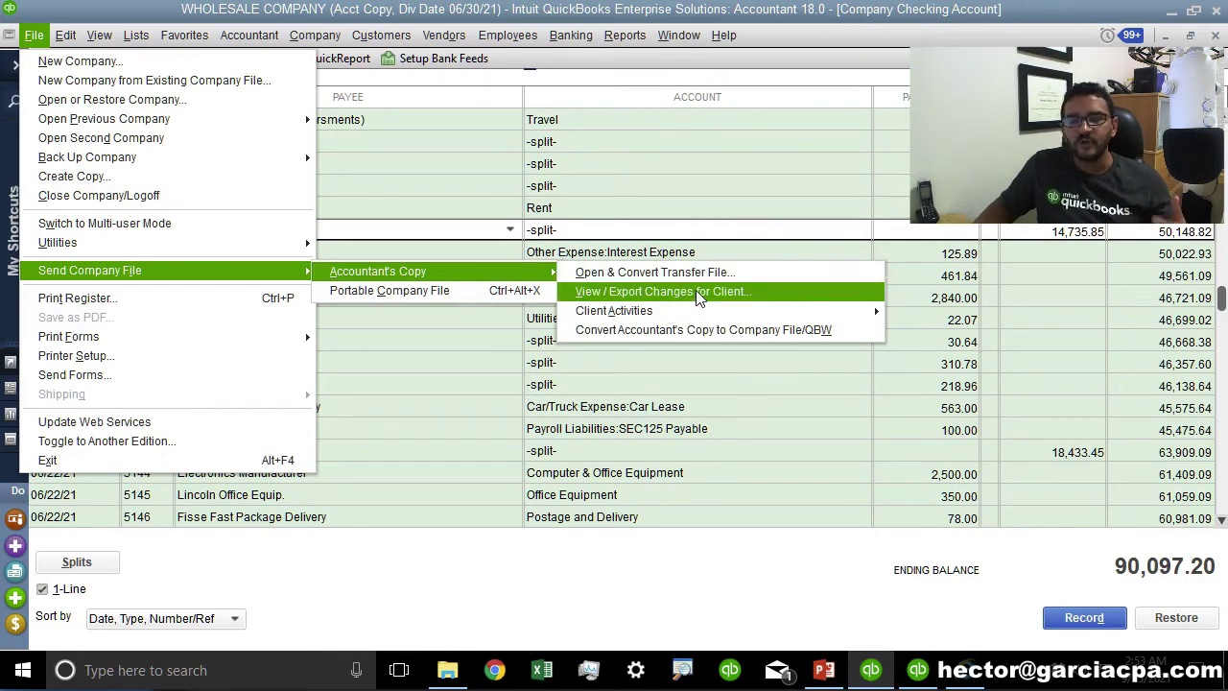
left_click(724, 300)
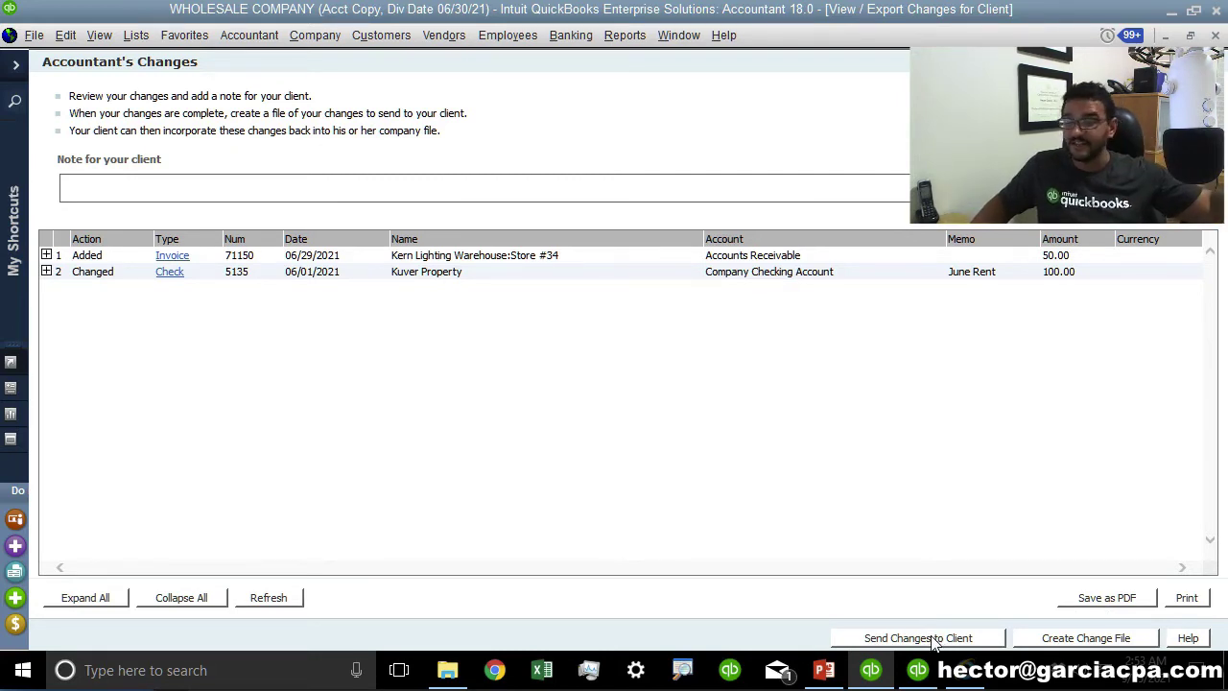
Create the accountant's change file on the Desktop and acknowledge the successful export.
left_click(1082, 643)
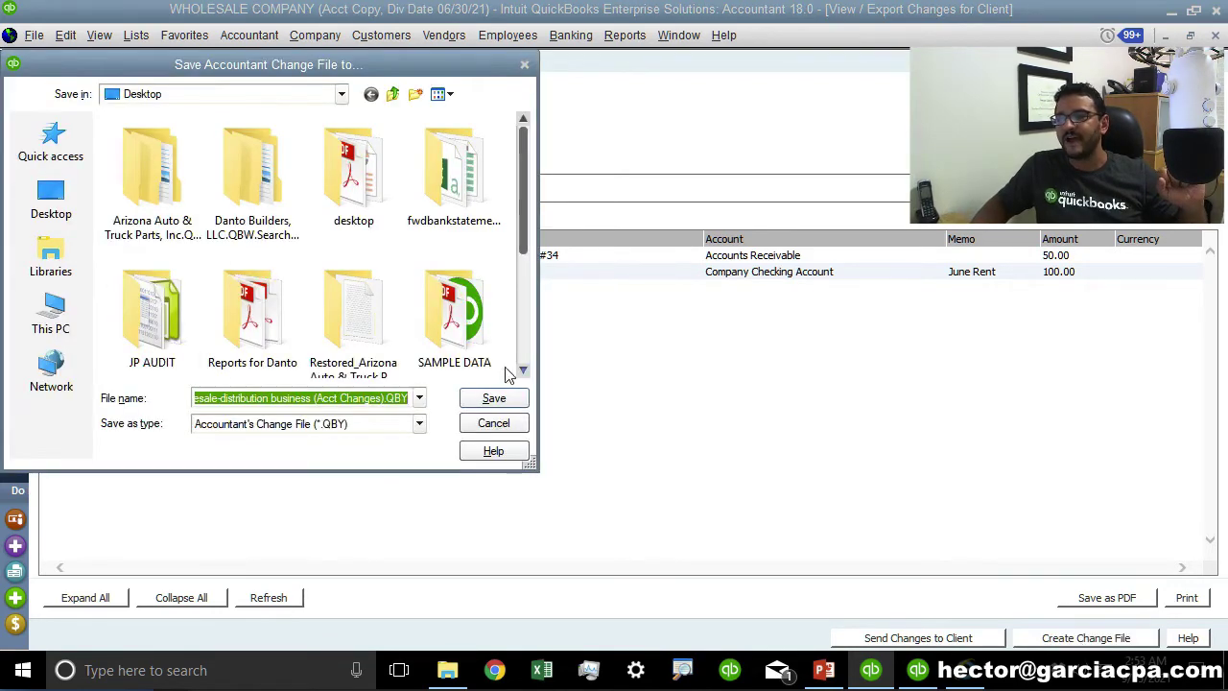
left_click(498, 407)
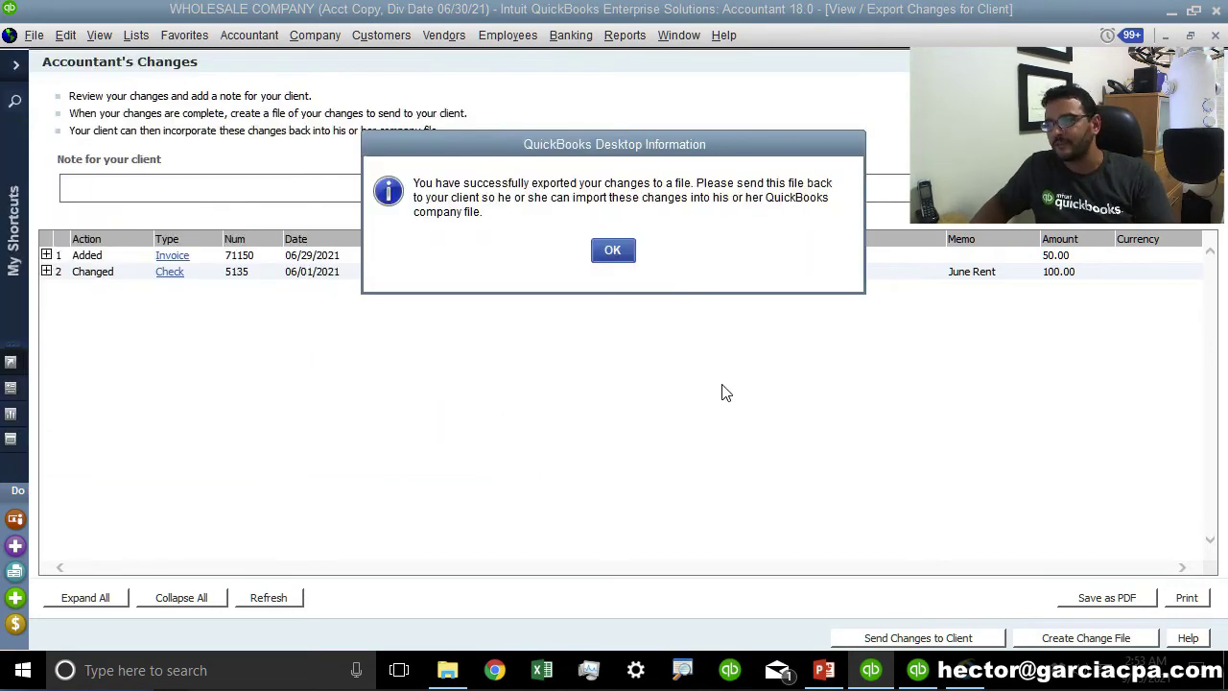
left_click(612, 253)
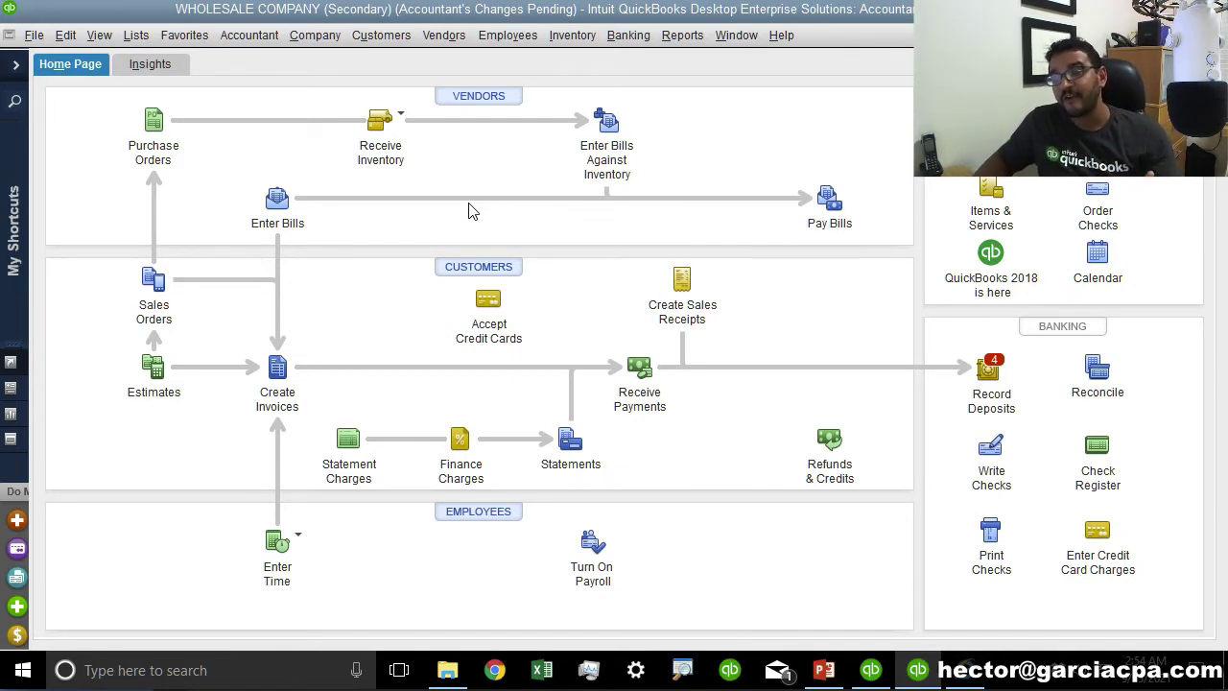
Import the accountant's .QBY change file into the client's WHOLESALE COMPANY file.
left_click(34, 35)
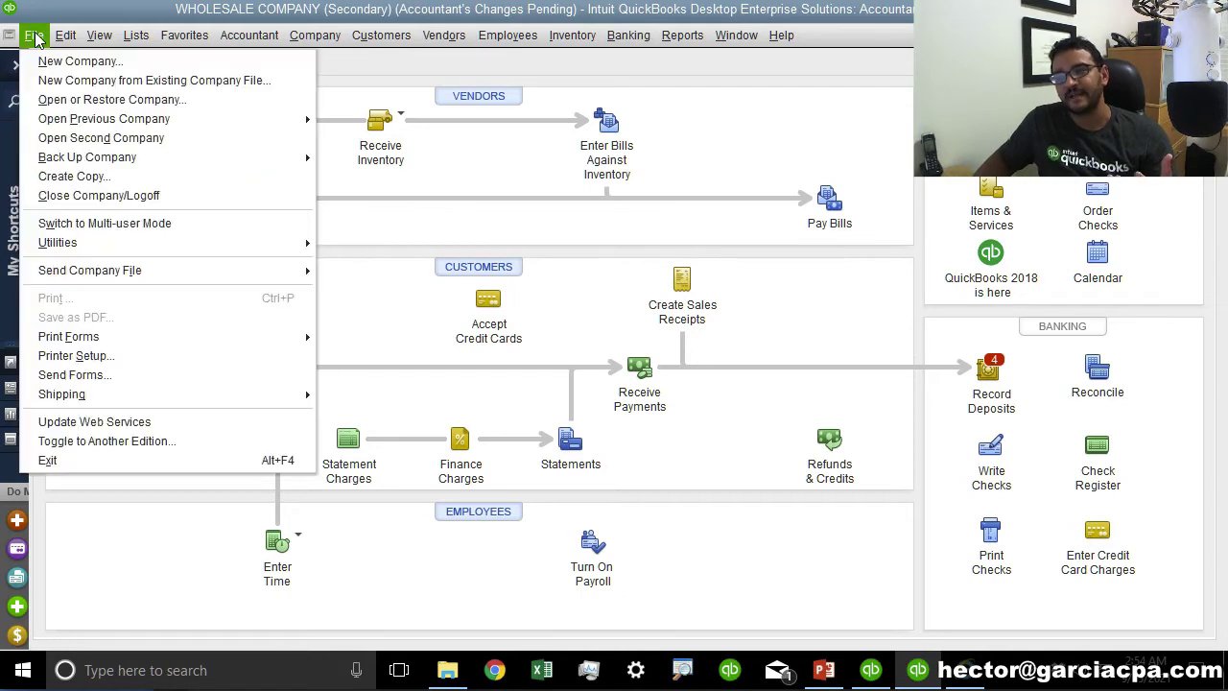
mouse_move(129, 274)
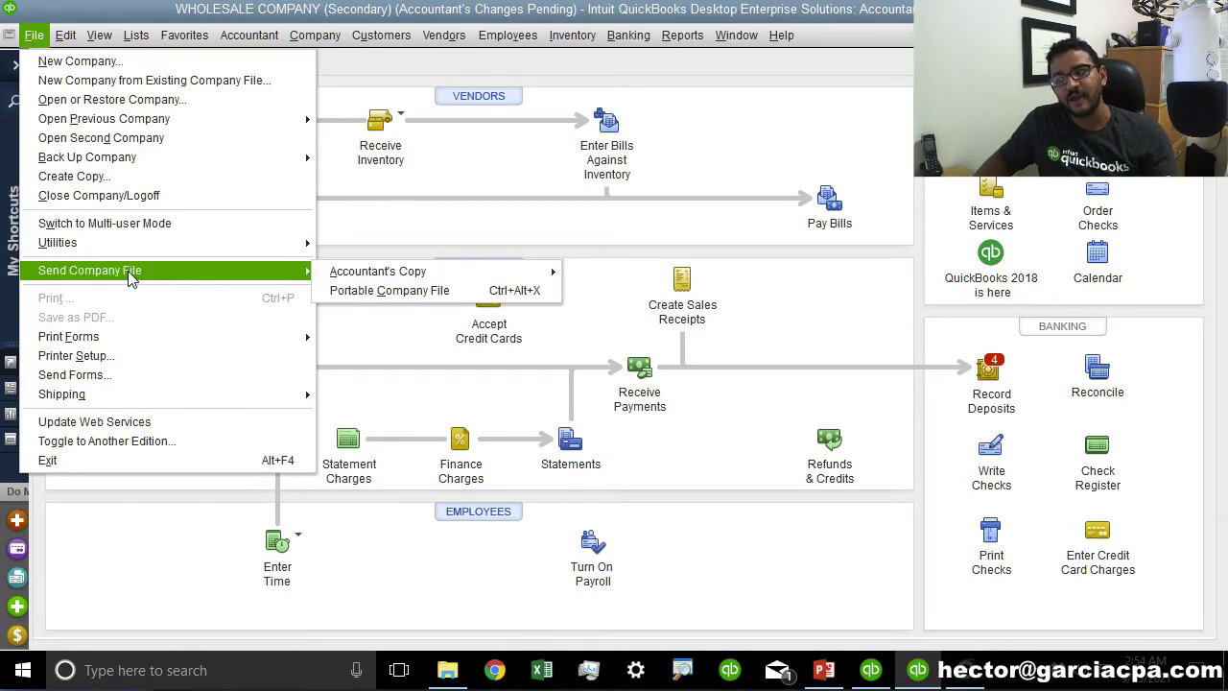
mouse_move(409, 272)
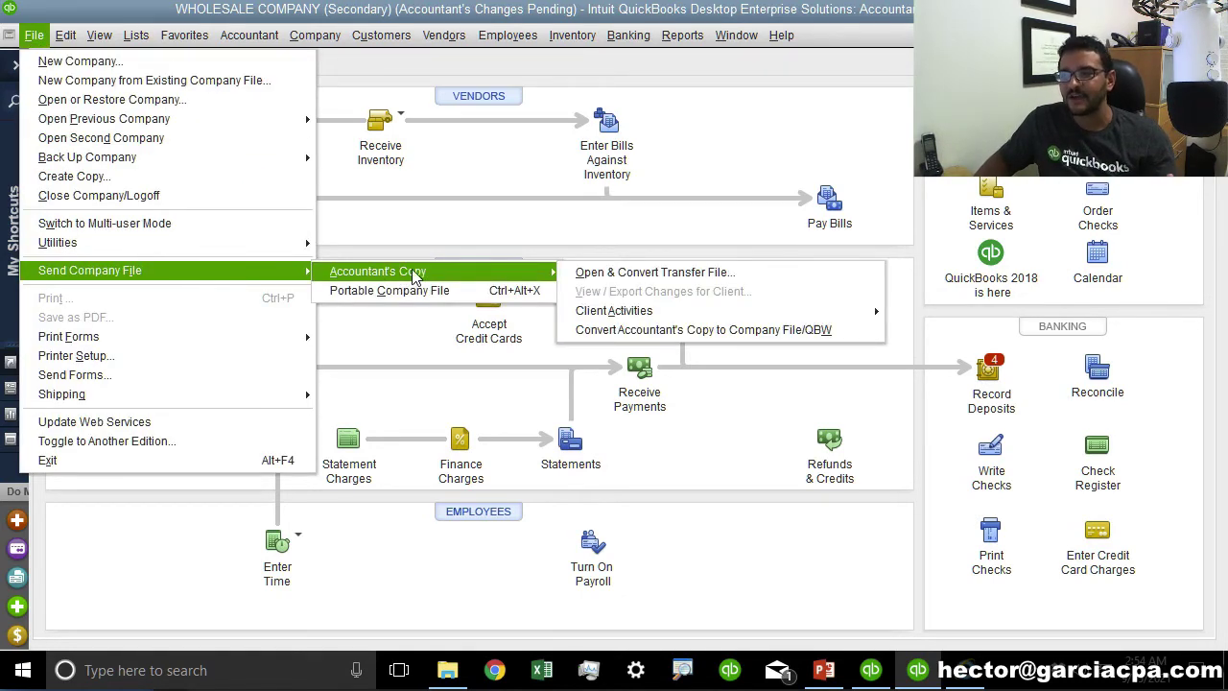
mouse_move(624, 311)
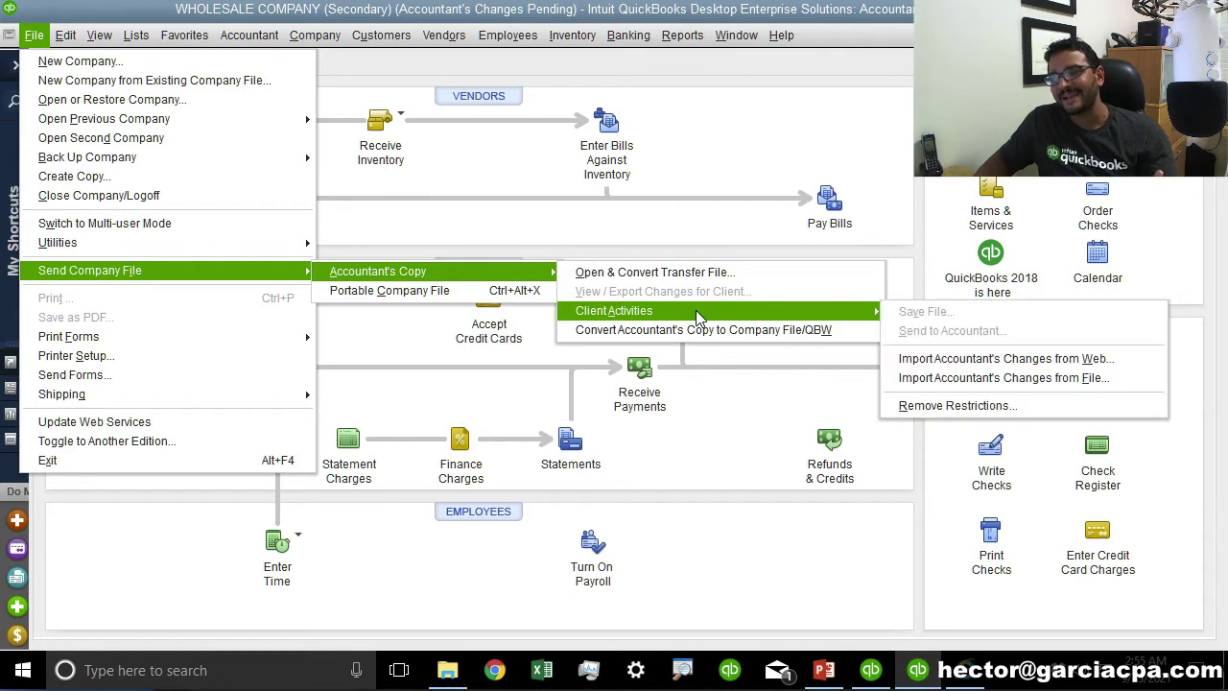
left_click(998, 378)
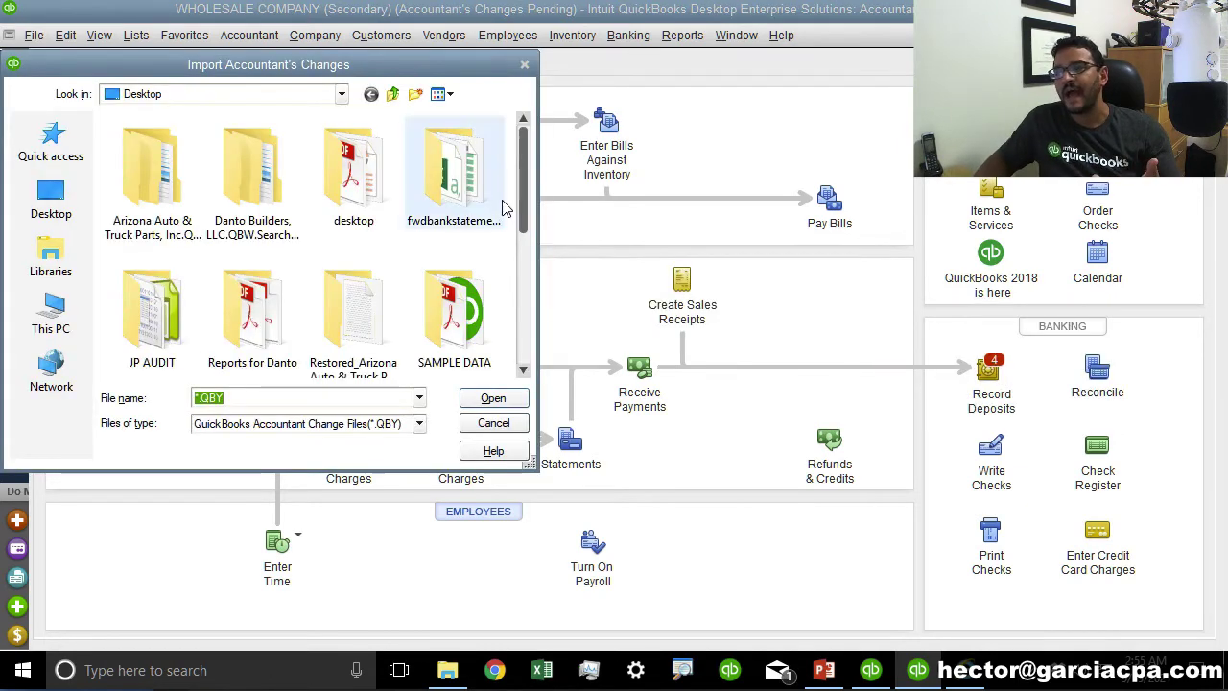
left_click_drag(526, 202, 528, 336)
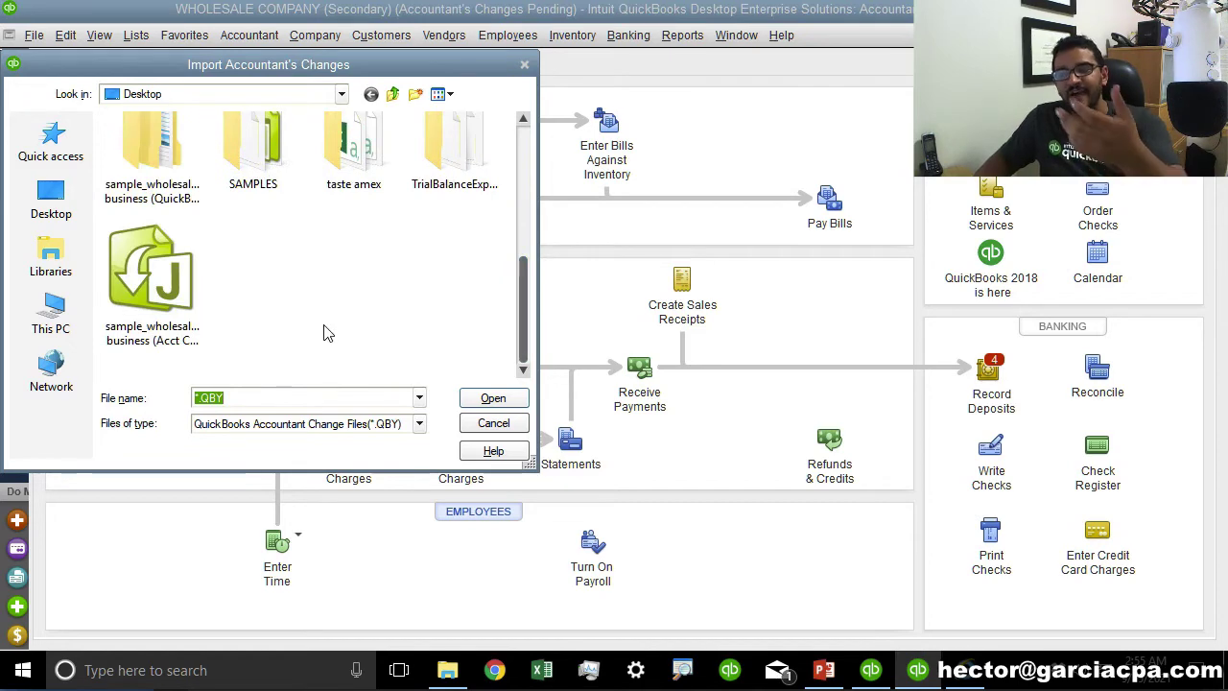
left_click(158, 329)
left_click(482, 401)
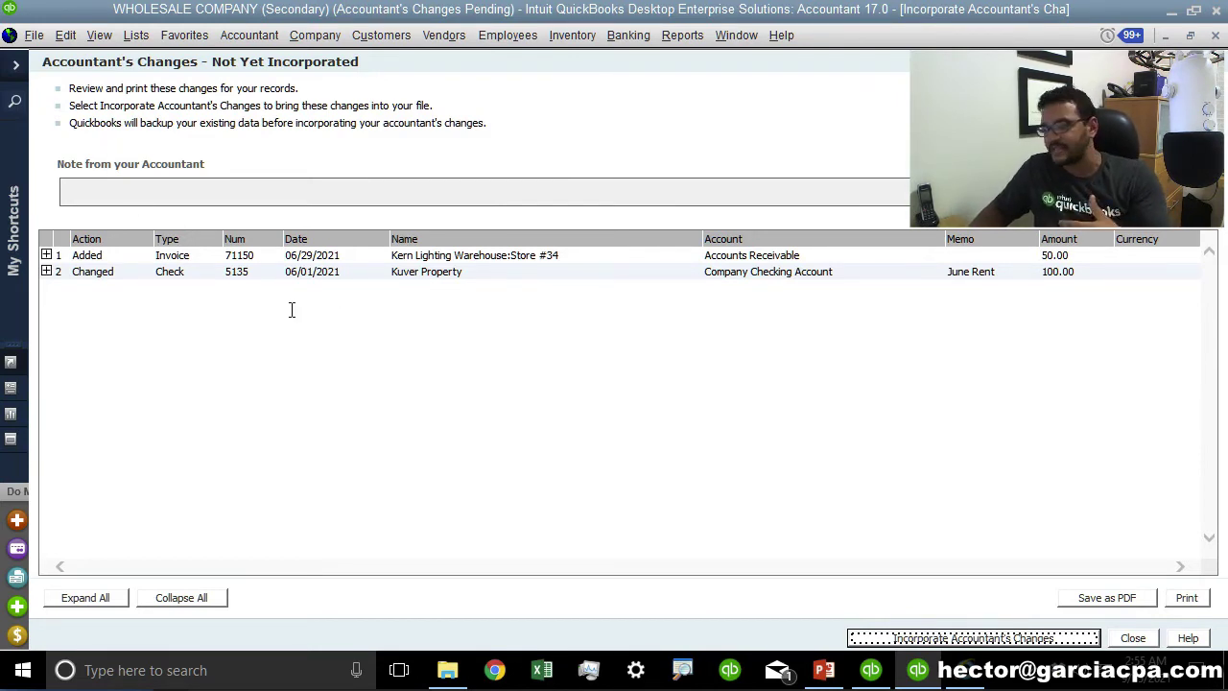
Start incorporating the accountant's changes, agreeing to close all windows and make the required backup.
left_click(991, 645)
left_click(584, 230)
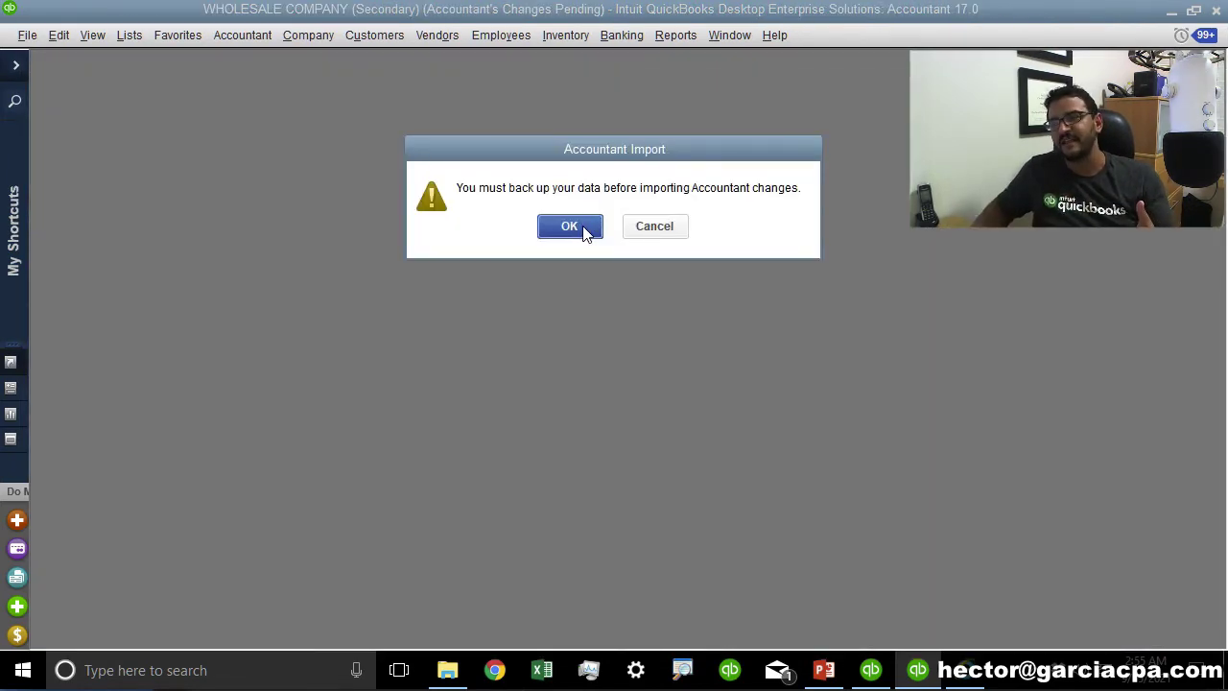
left_click(572, 228)
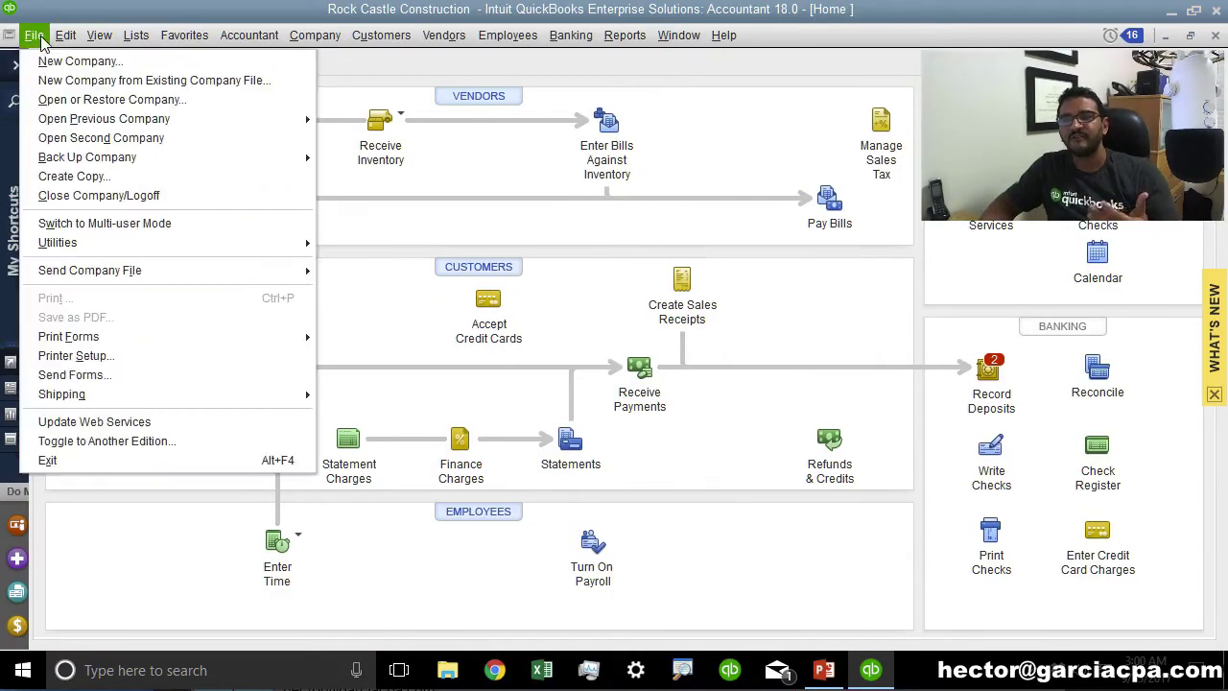
Compare the Portable company file and Backup copy options in Create Copy, then cancel without saving.
left_click(109, 189)
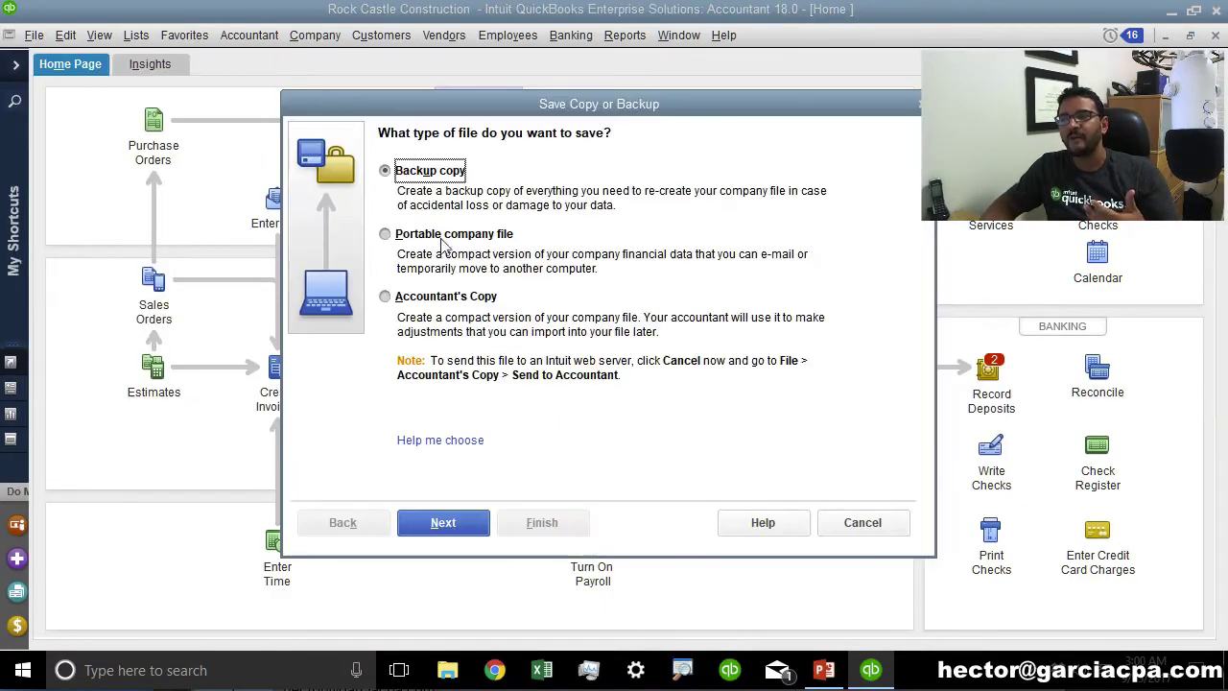
left_click(451, 236)
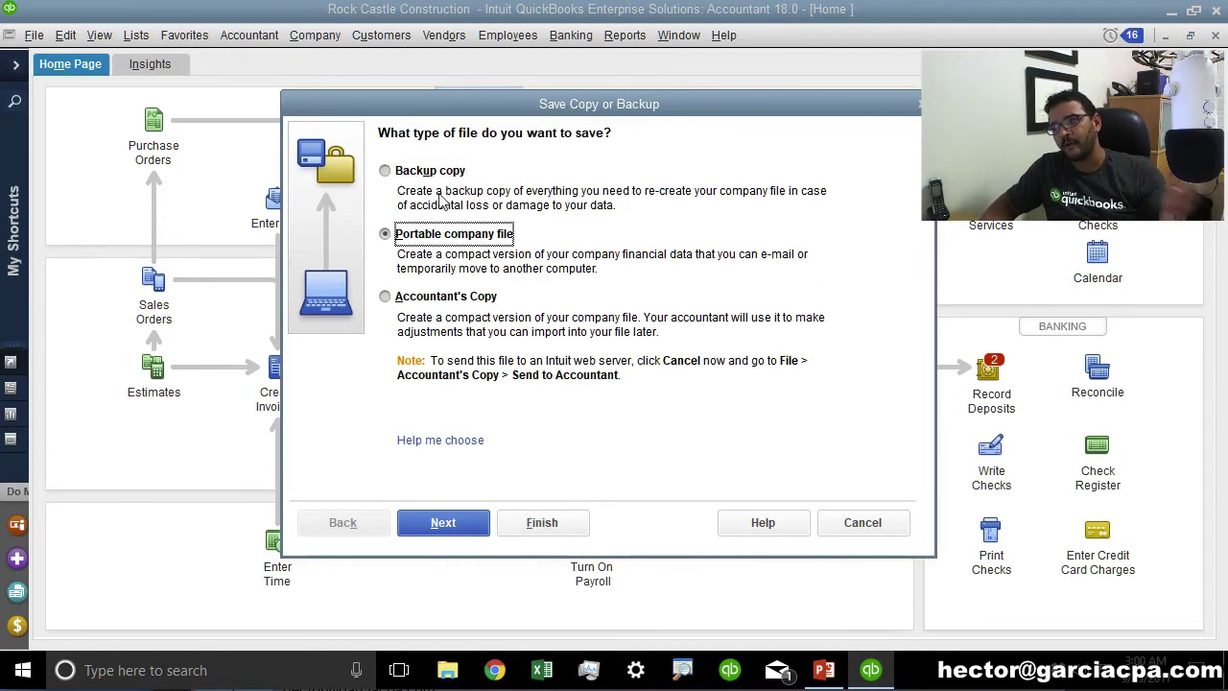
left_click(437, 173)
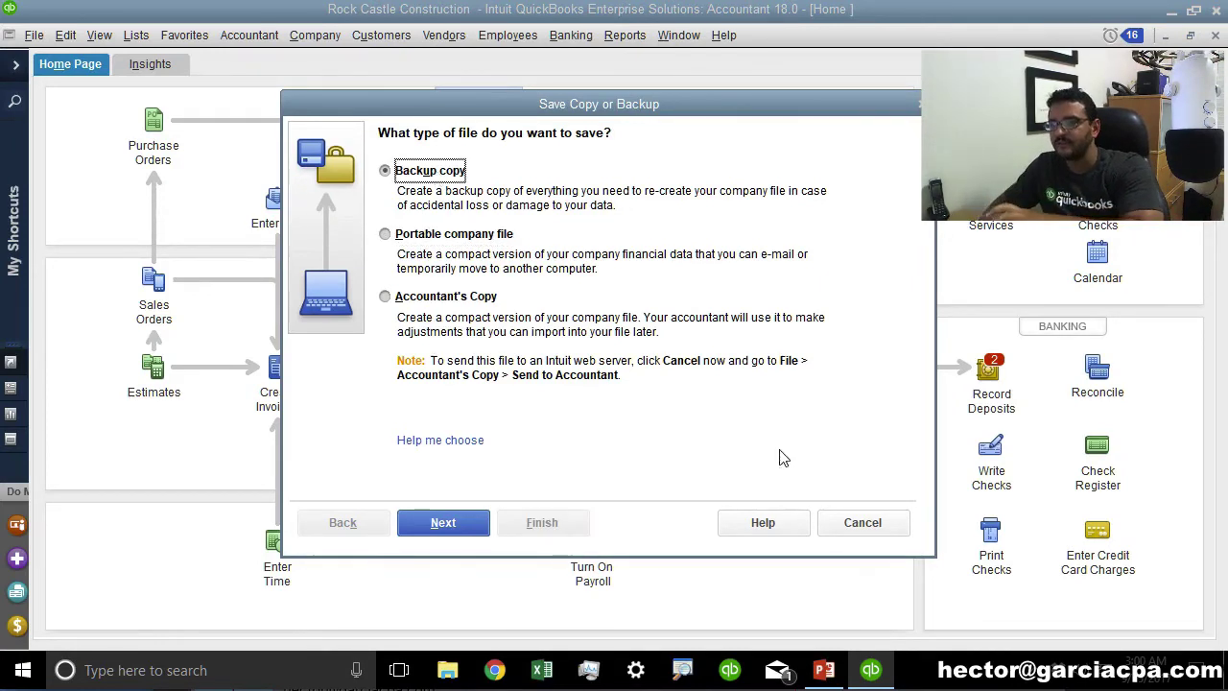
left_click(862, 526)
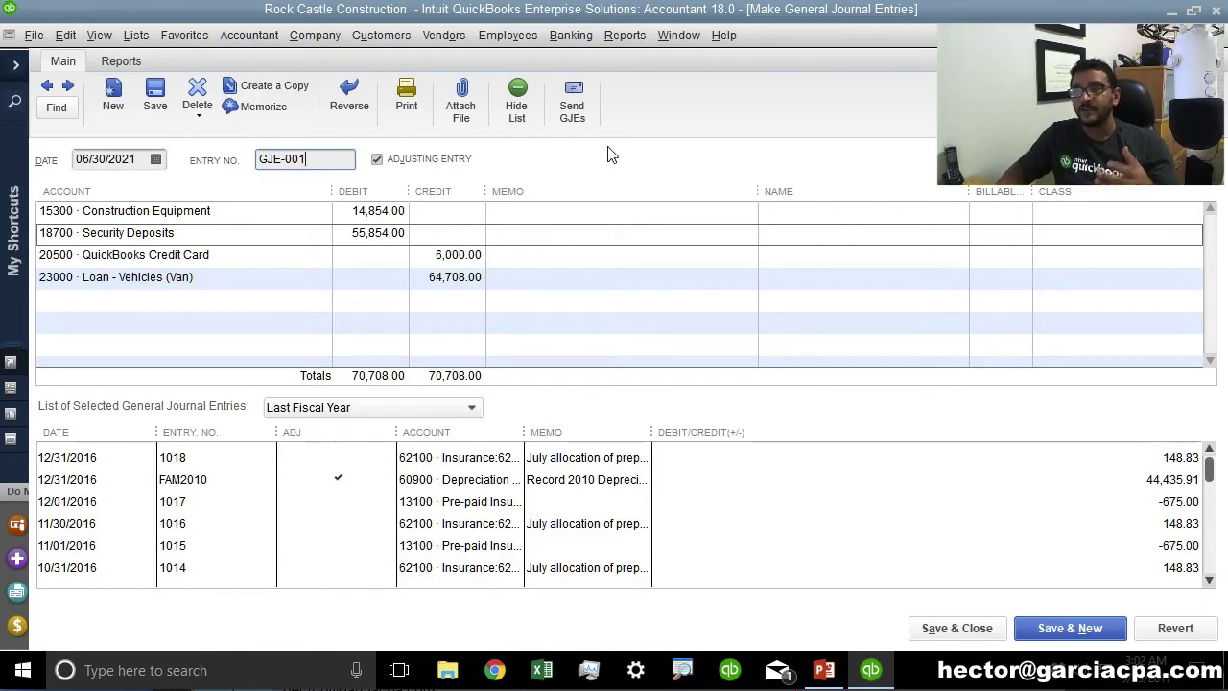
Open Send General Journal Entries from the Accountant menu.
left_click(266, 41)
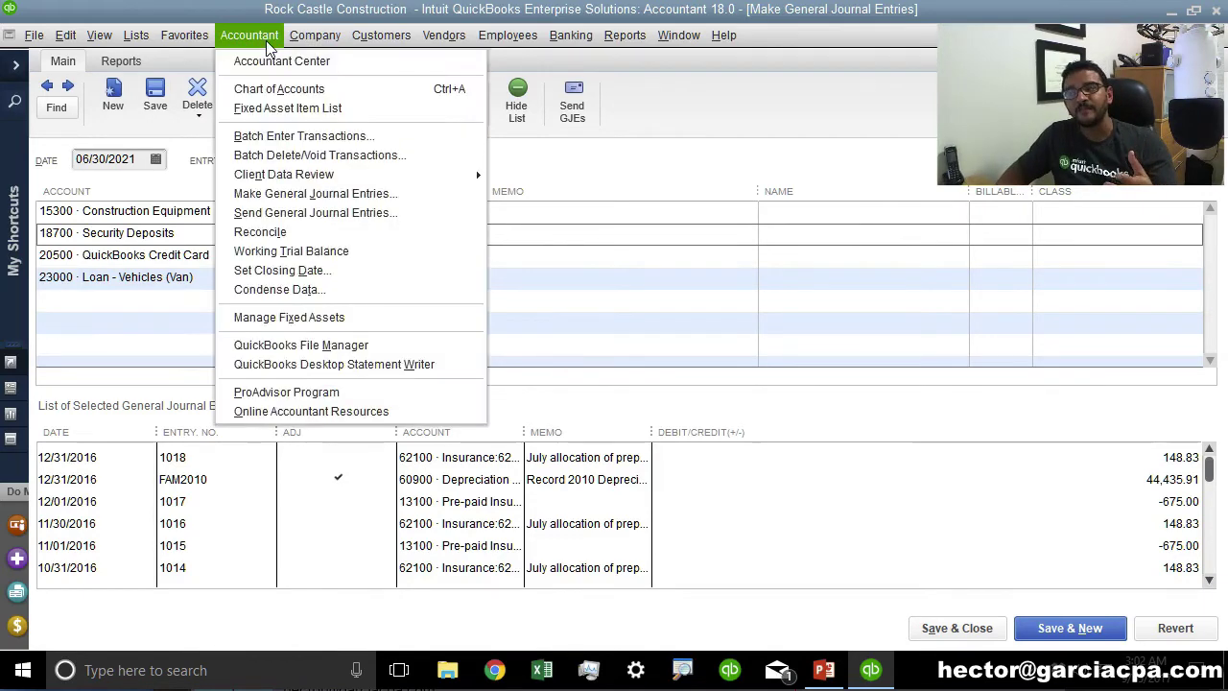
left_click(307, 213)
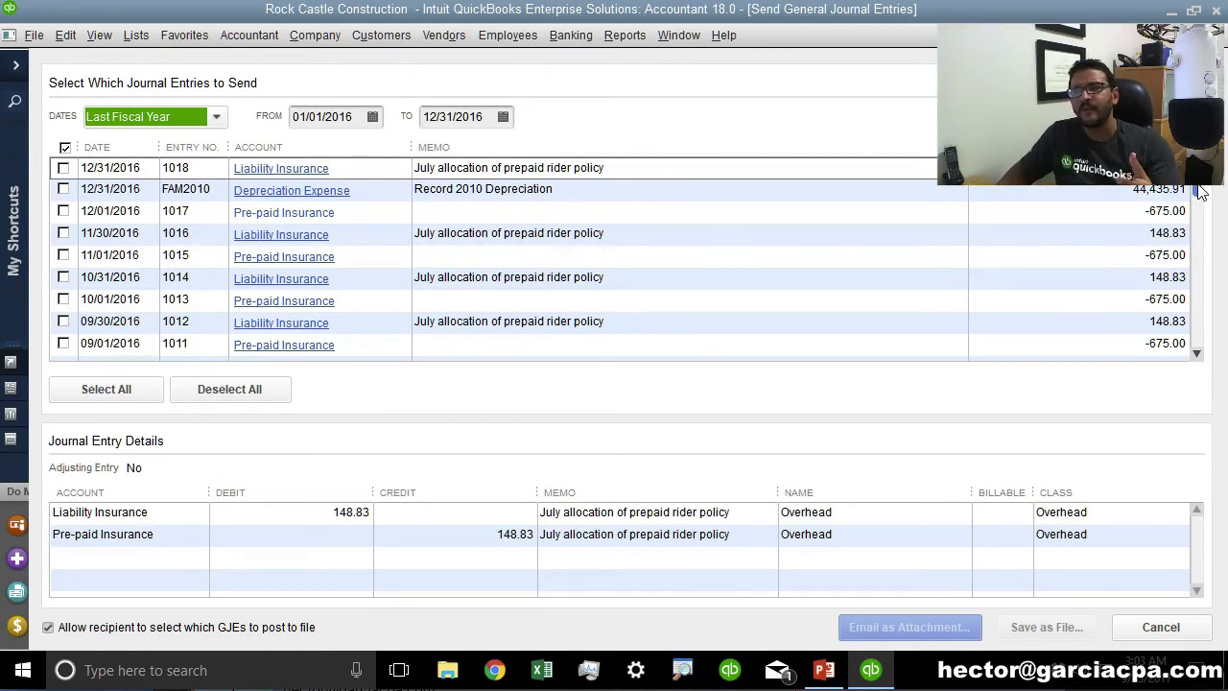
Show entries from All dates and check both GJE-001 entries (Checking and Construction Equipment).
mouse_move(1199, 192)
left_mouse_down()
mouse_move(1198, 392)
mouse_move(1204, 177)
left_mouse_up()
left_click(190, 117)
left_click(149, 142)
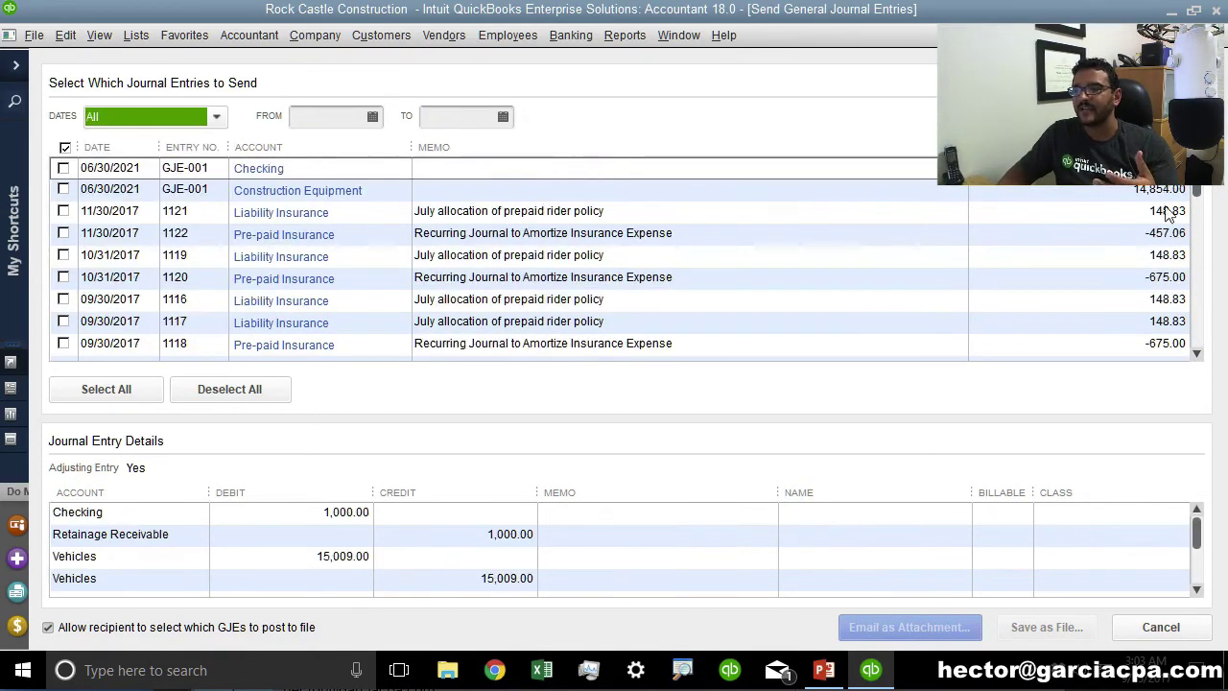
left_click(64, 169)
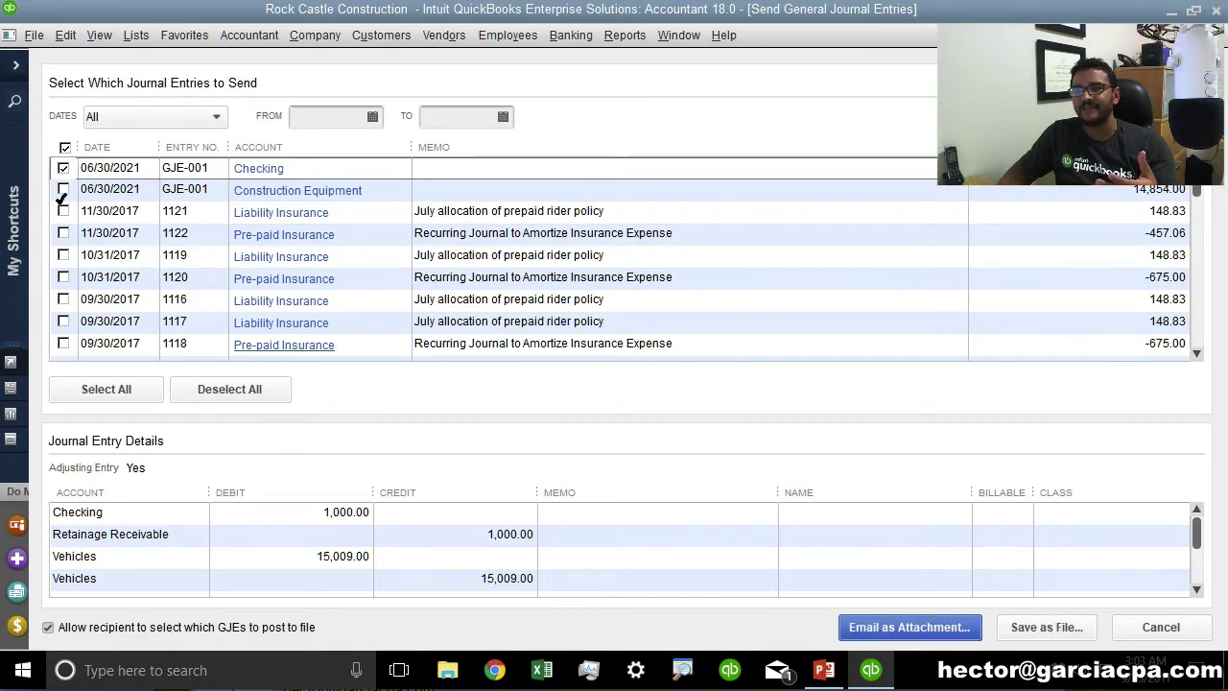
left_click(62, 191)
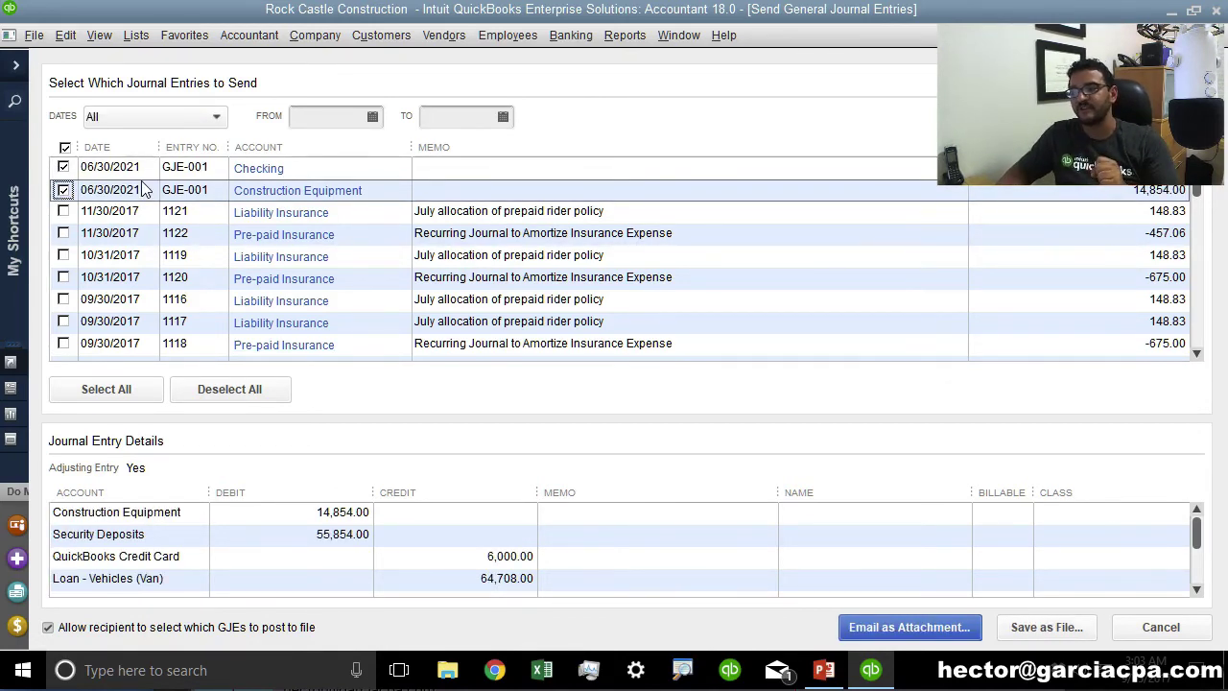
left_click(439, 173)
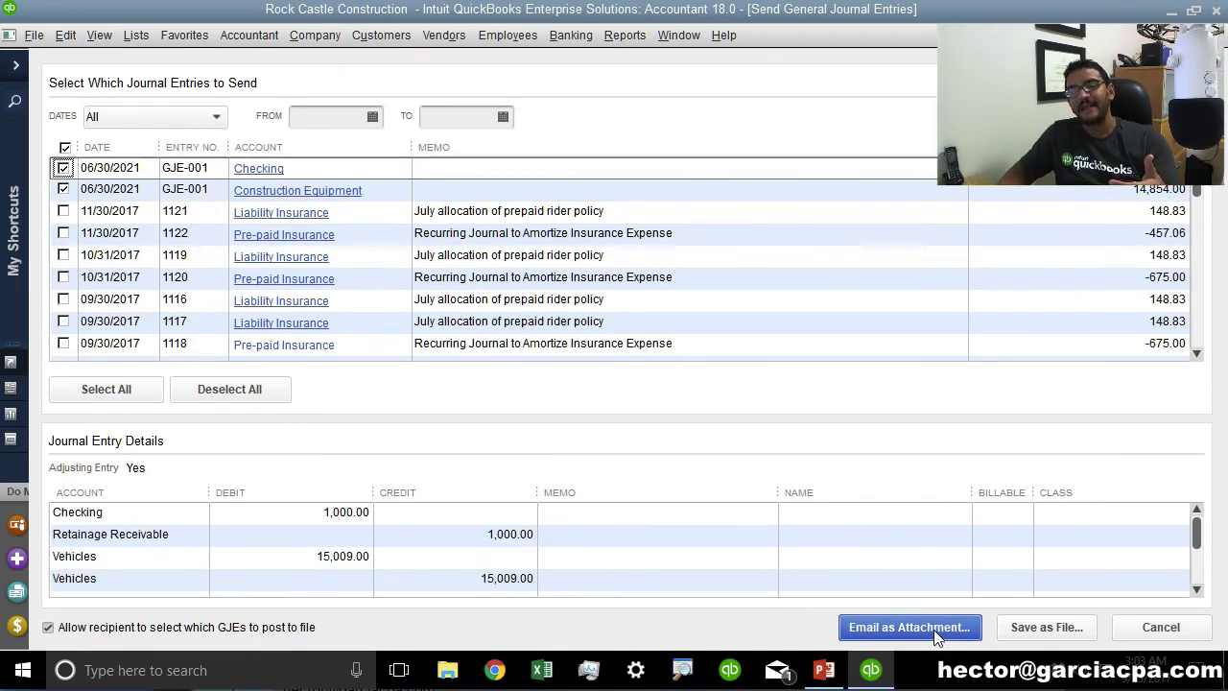
Save the selected entries as a .QBJ file on the Desktop, then close the window.
left_click(1037, 628)
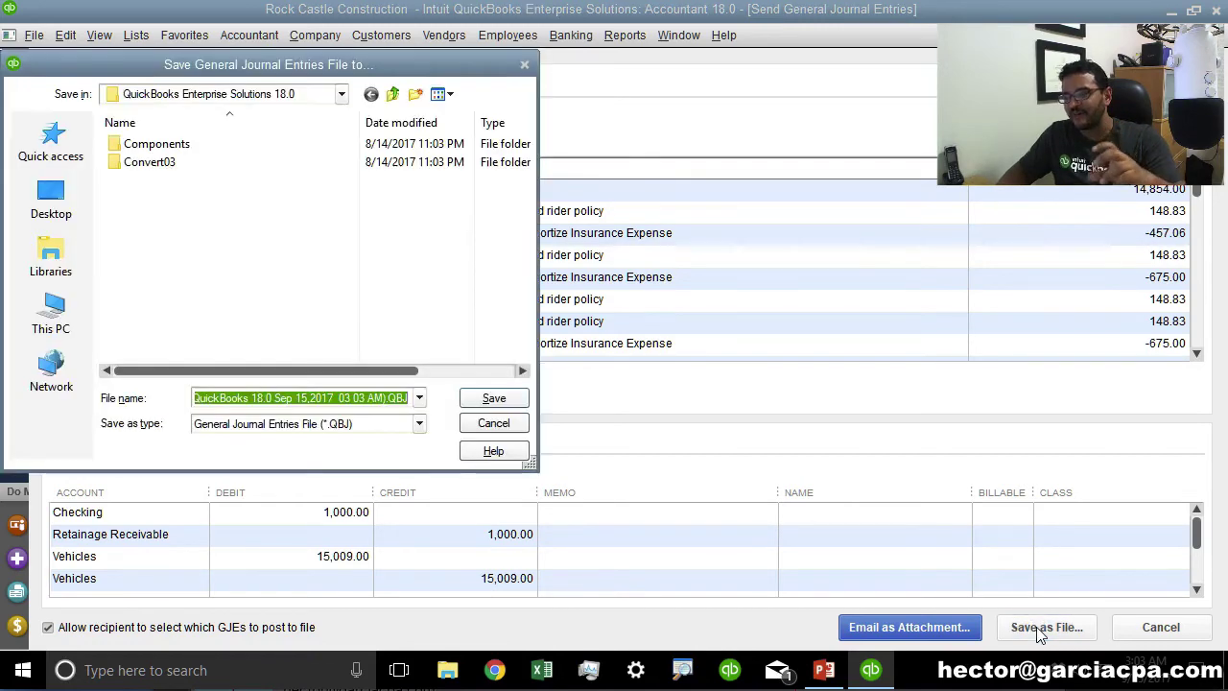
left_click(51, 200)
left_click(507, 401)
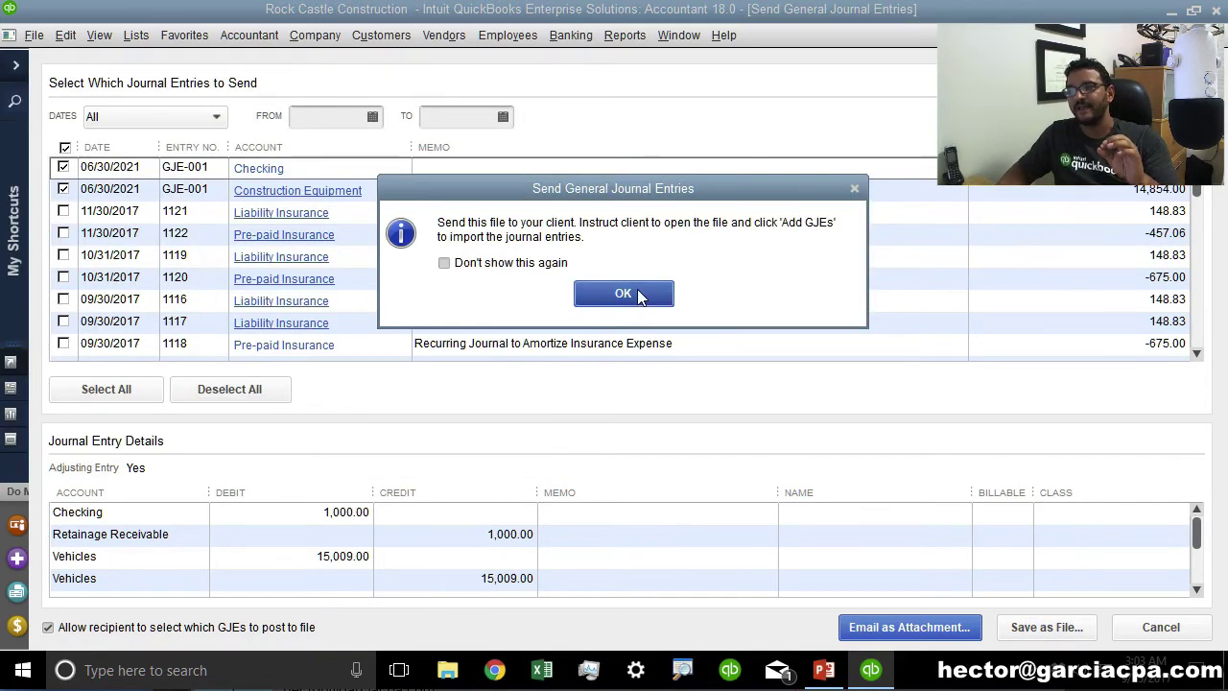
left_click(623, 293)
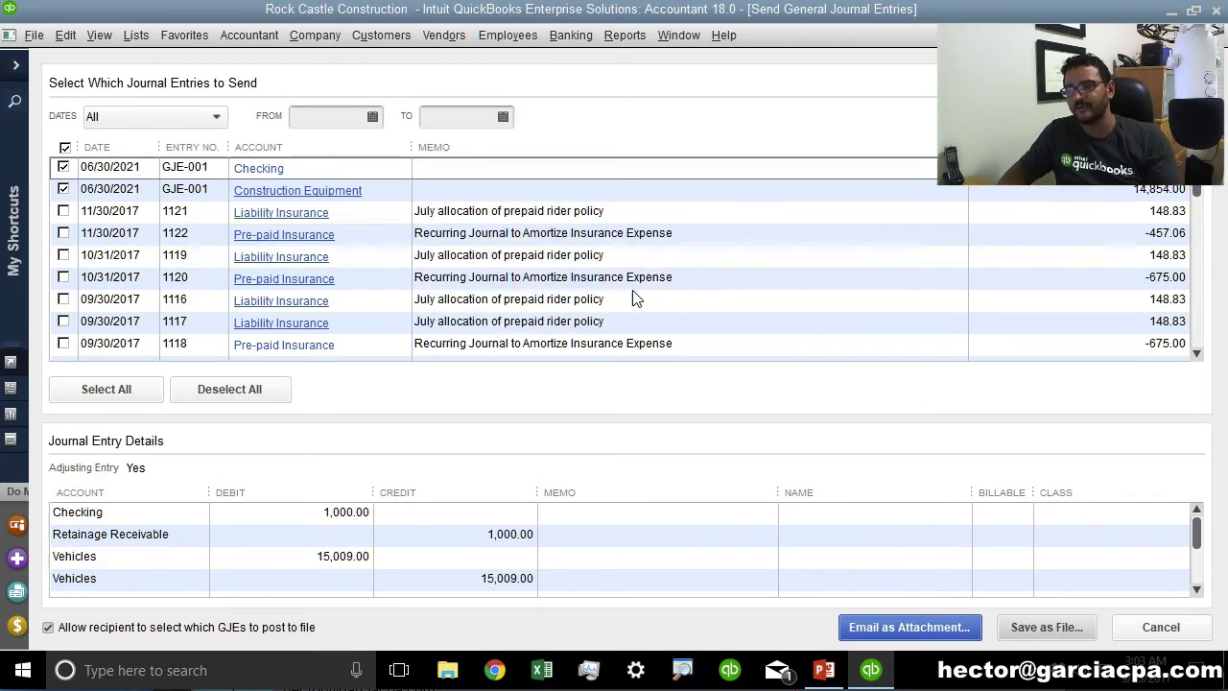
key("Escape")
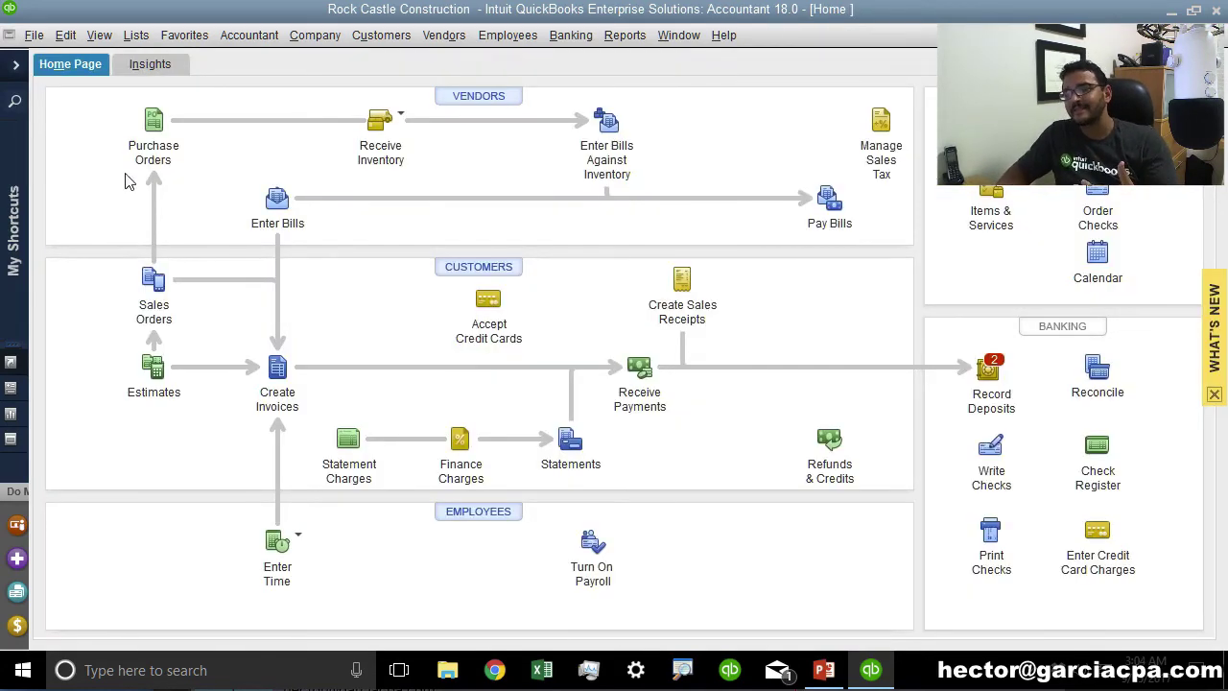
Import the product-based business .QBJ journal entries file from the Desktop via File > Utilities > Import.
left_click(32, 36)
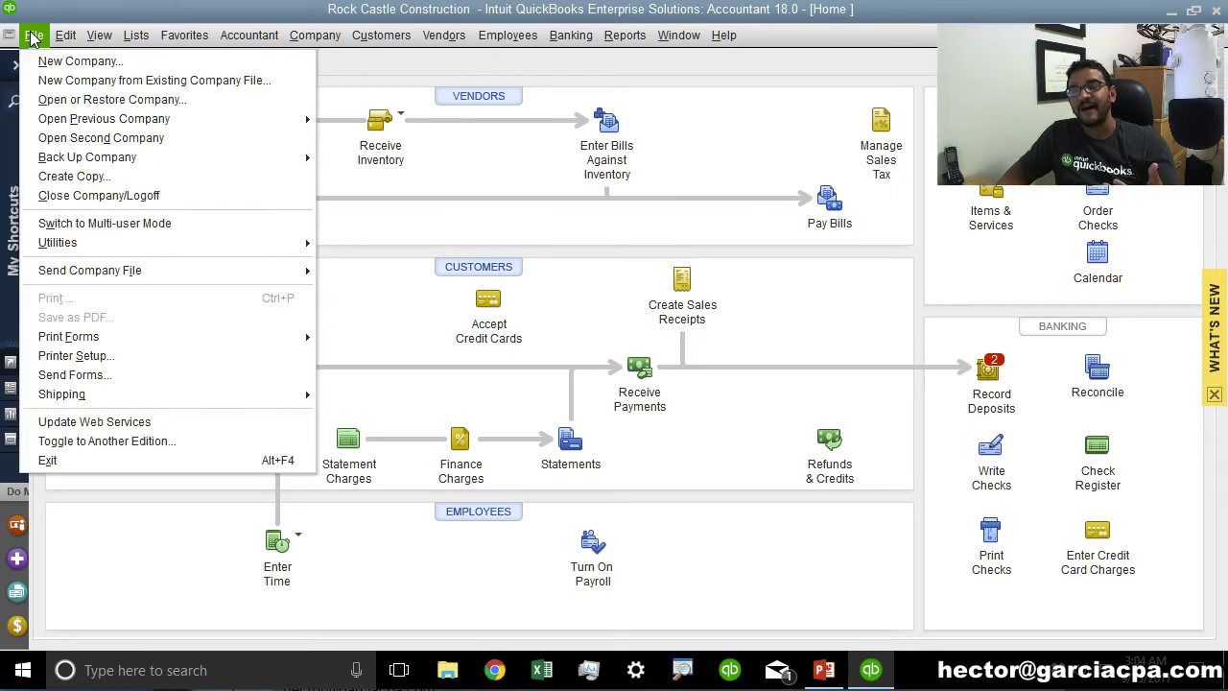
mouse_move(99, 248)
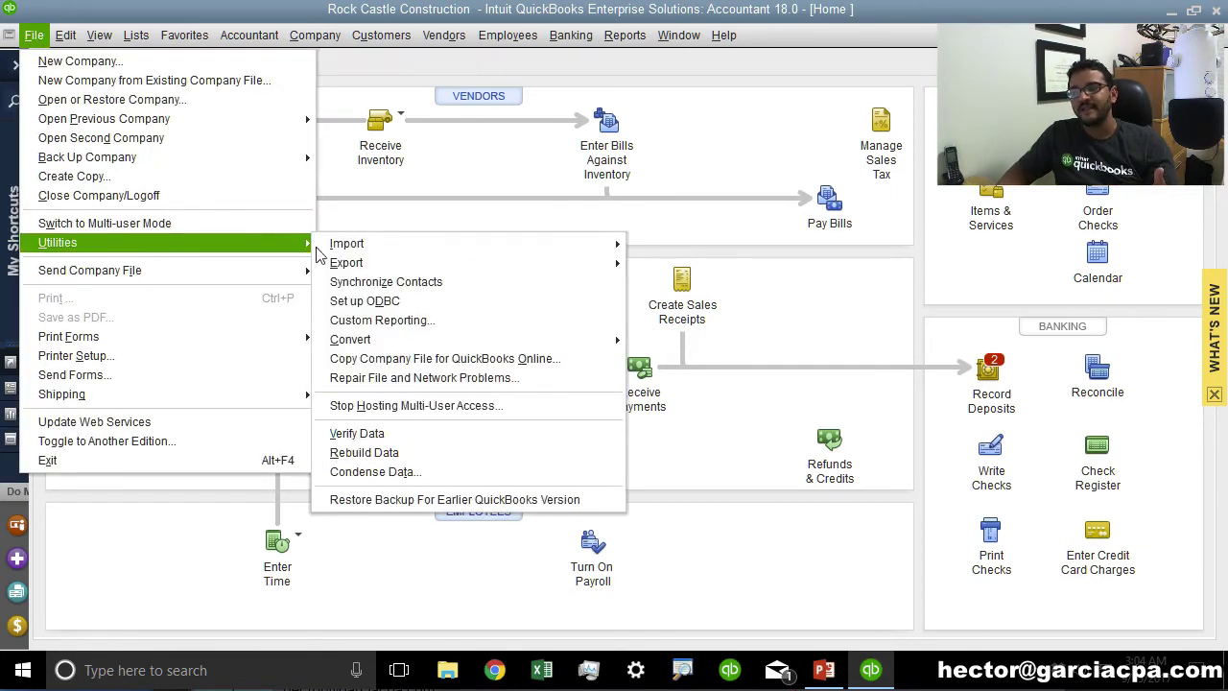
mouse_move(457, 247)
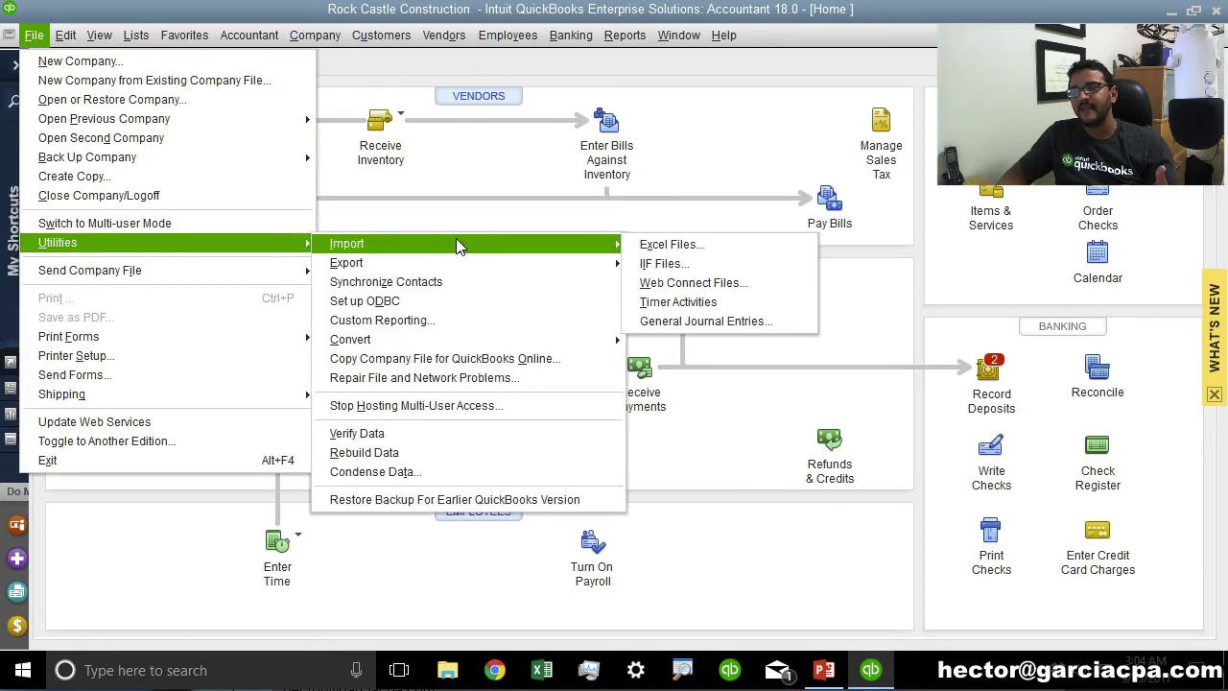
left_click(718, 321)
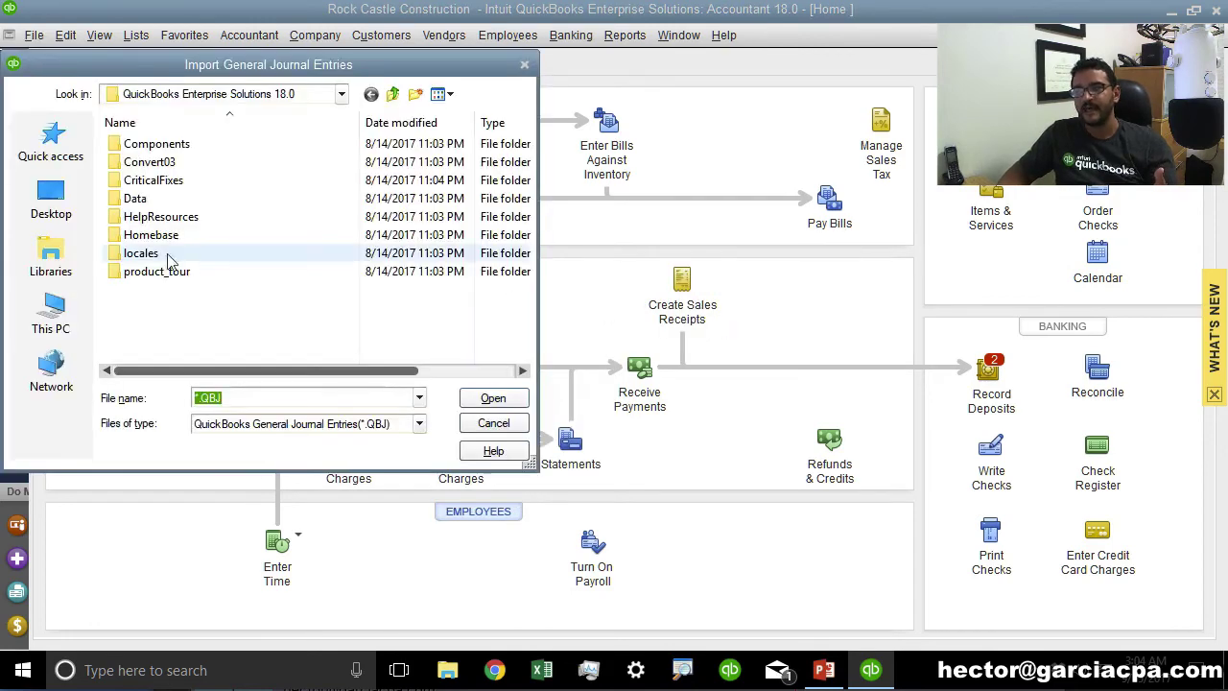
left_click(53, 201)
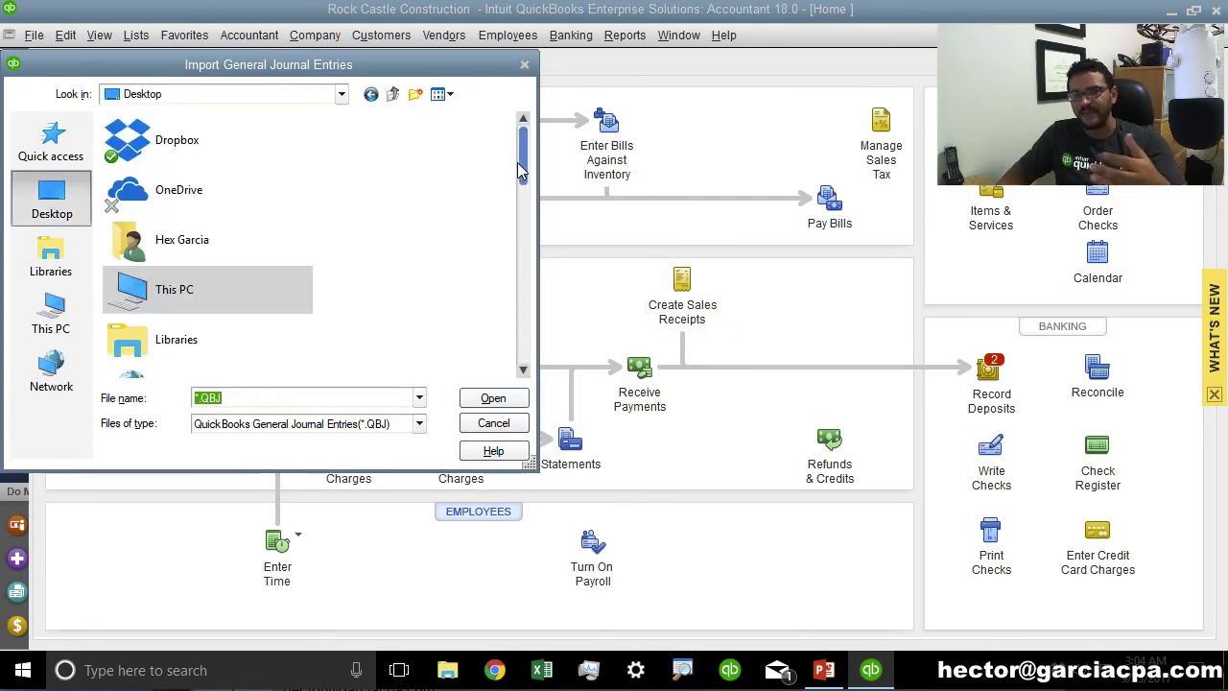
left_click_drag(519, 165, 522, 350)
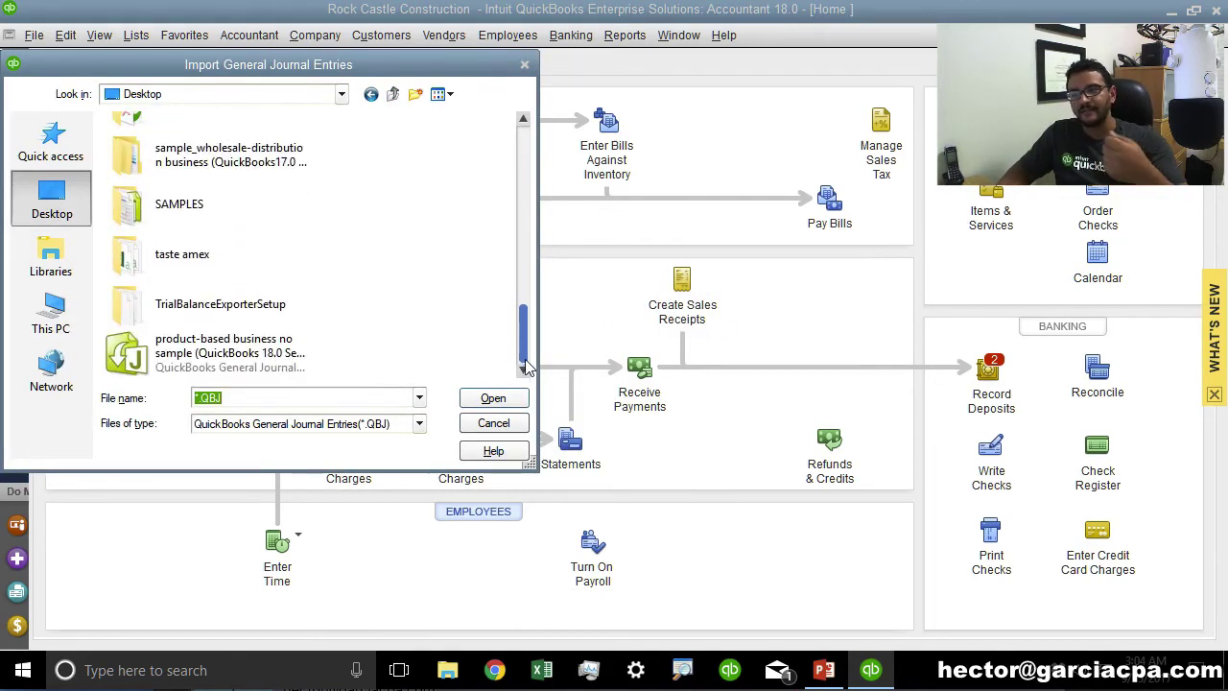
left_click(161, 357)
left_click(493, 399)
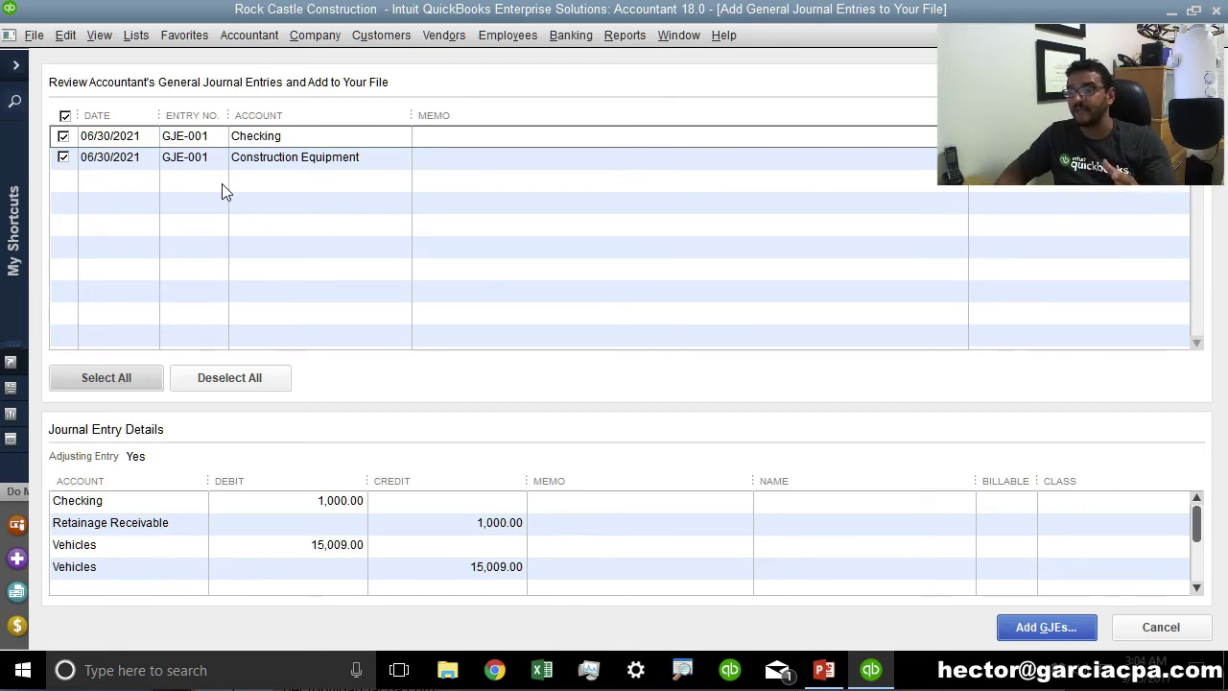
Add both GJE-001 entries to the company file and dismiss the import summary.
left_click(1055, 629)
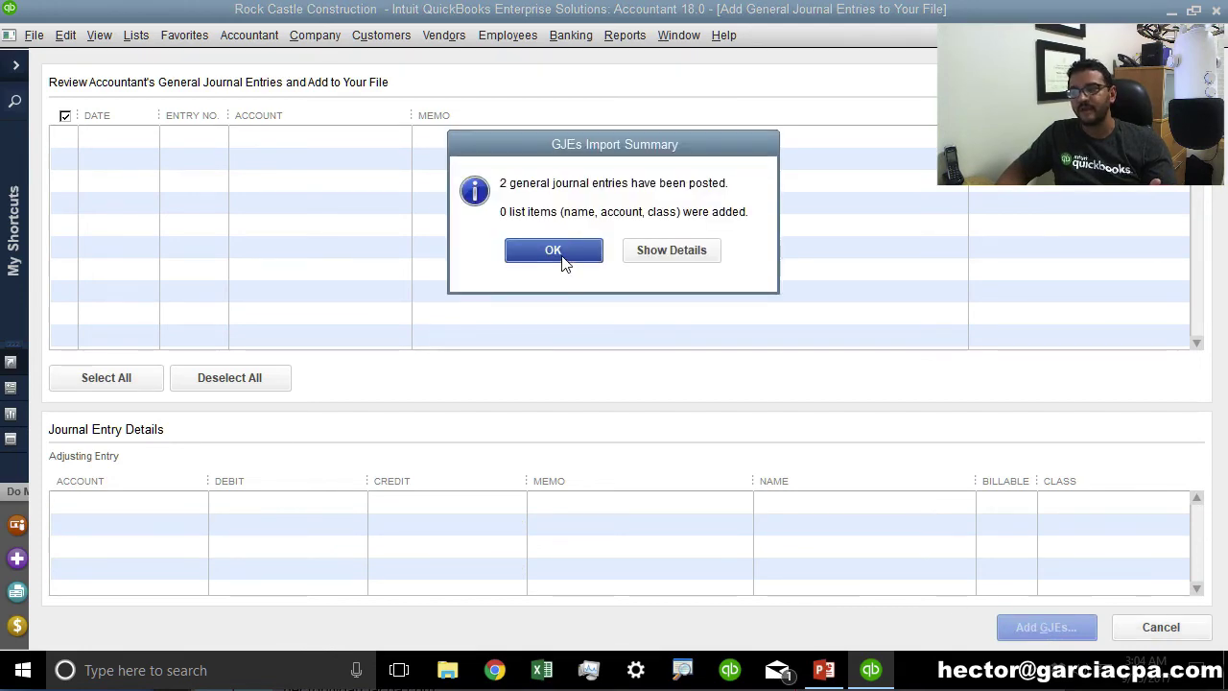
left_click(563, 255)
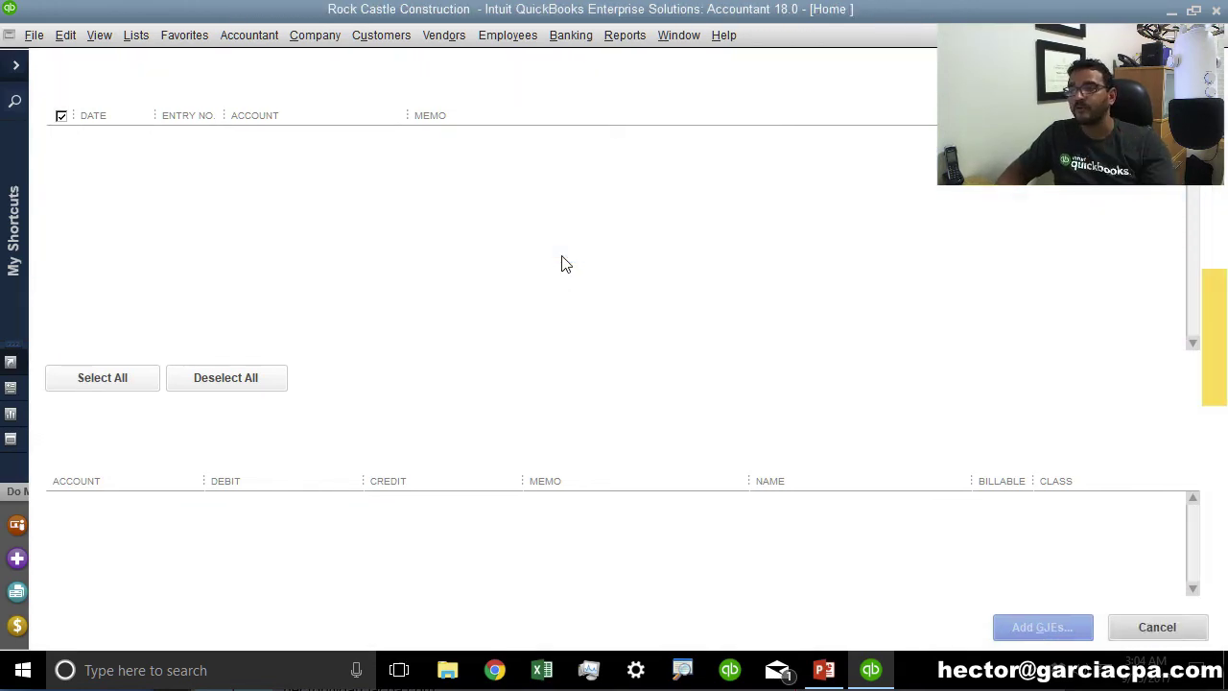